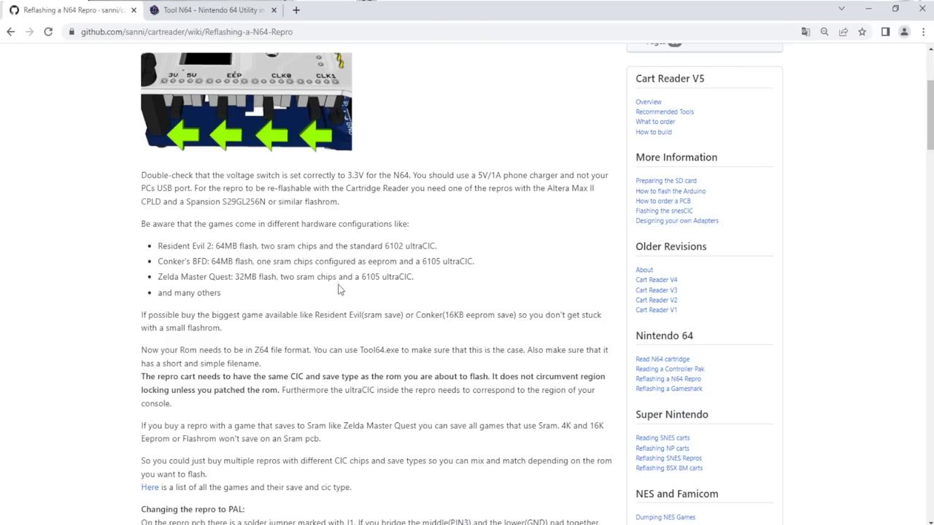
Read the wiki's notes on repro hardware, the Z64 ROM format and save types, and return to the ROM folder
scroll(329, 300, "down", 2)
scroll(329, 300, "down", 2)
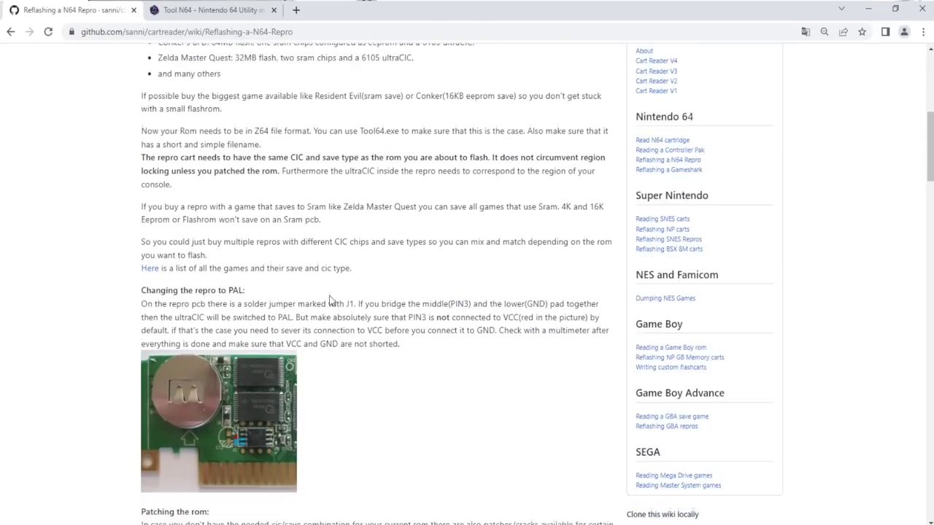
scroll(329, 298, "up", 2)
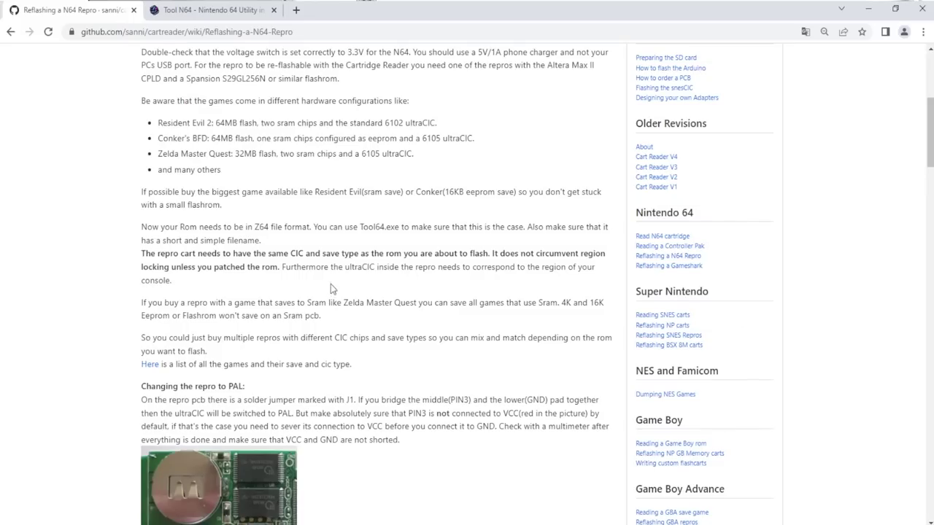
left_click(868, 9)
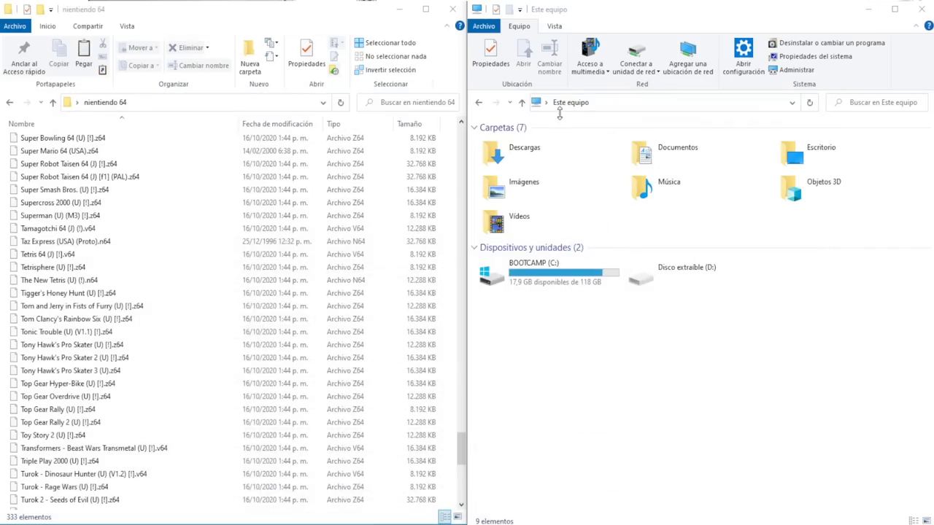
Look through the ROM files in the nientiendo 64 folder and check their file extensions
left_click(163, 204)
scroll(162, 218, "down", 2)
scroll(163, 221, "down", 8)
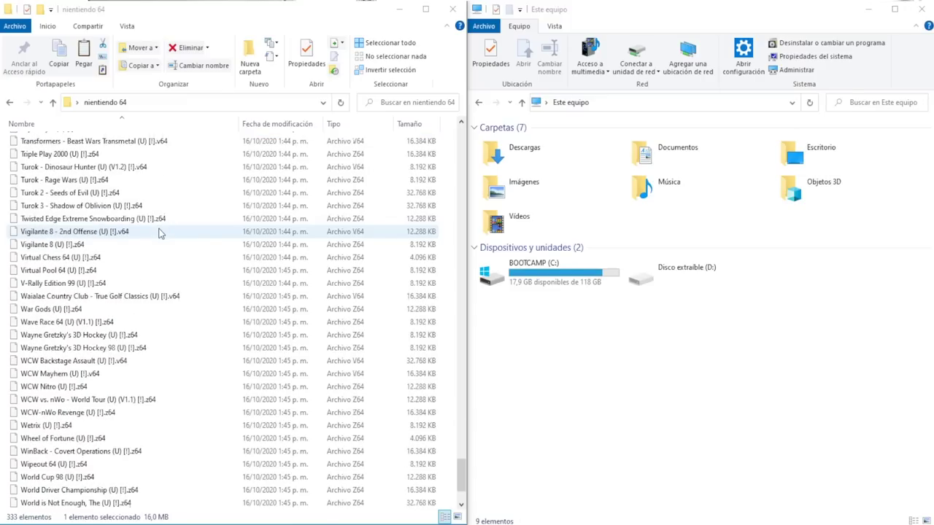
scroll(160, 232, "up", 15)
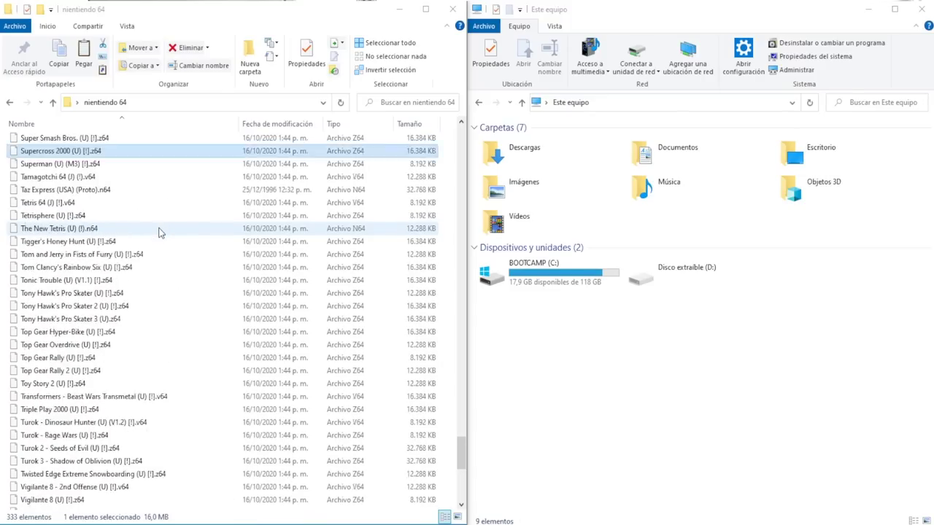
scroll(160, 232, "up", 16)
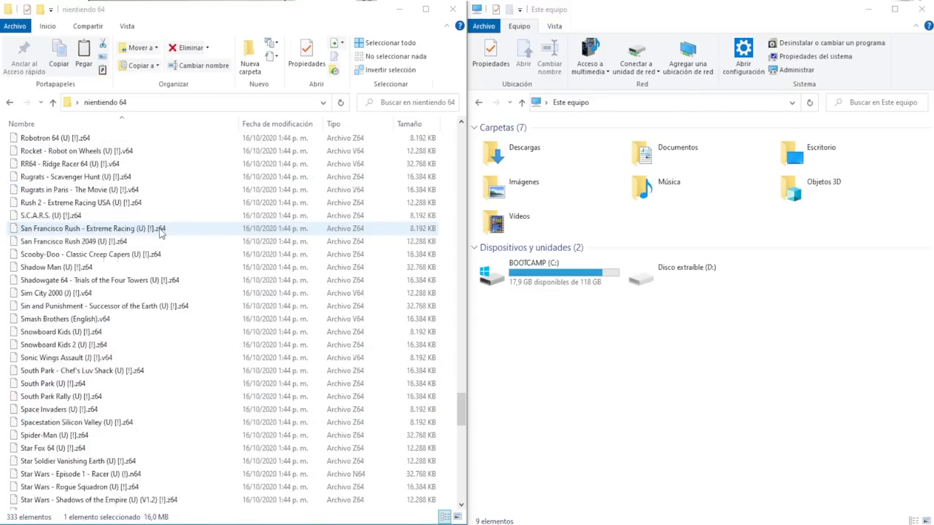
scroll(161, 232, "up", 16)
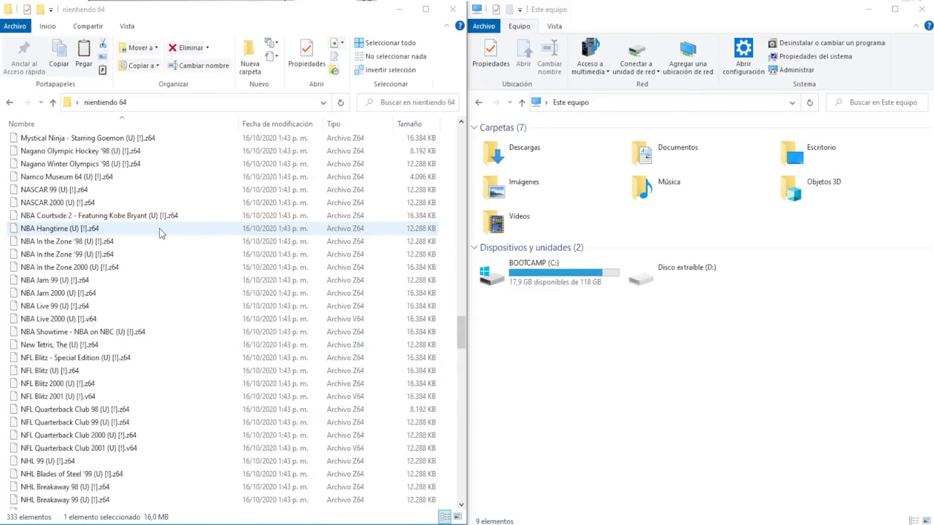
scroll(160, 232, "up", 16)
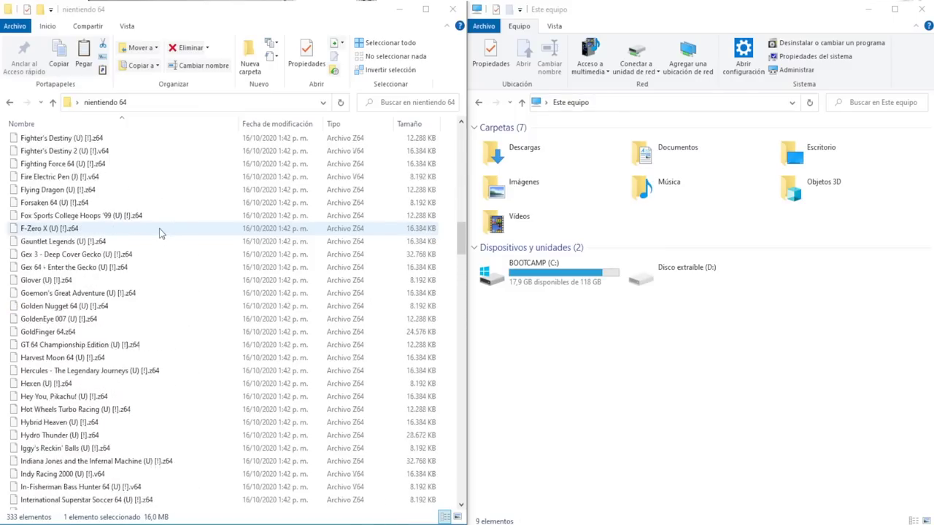
scroll(160, 232, "up", 15)
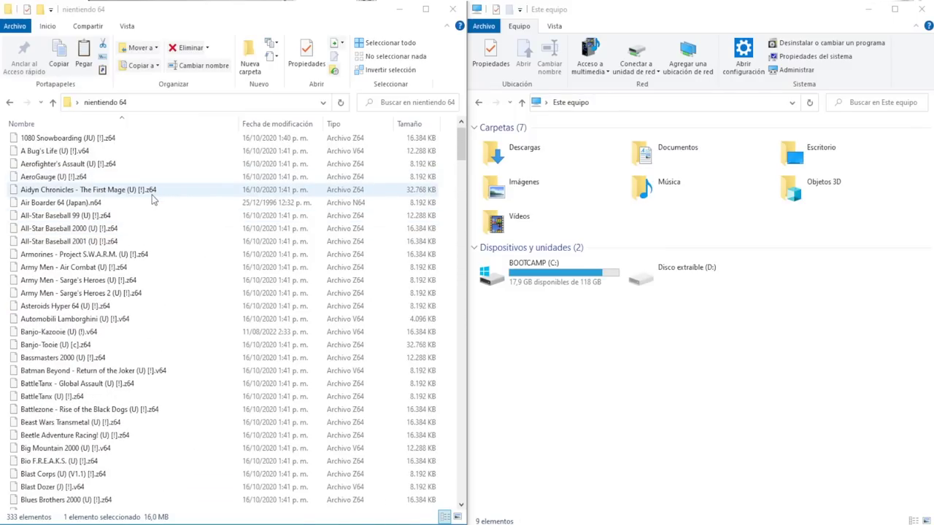
left_click(139, 320)
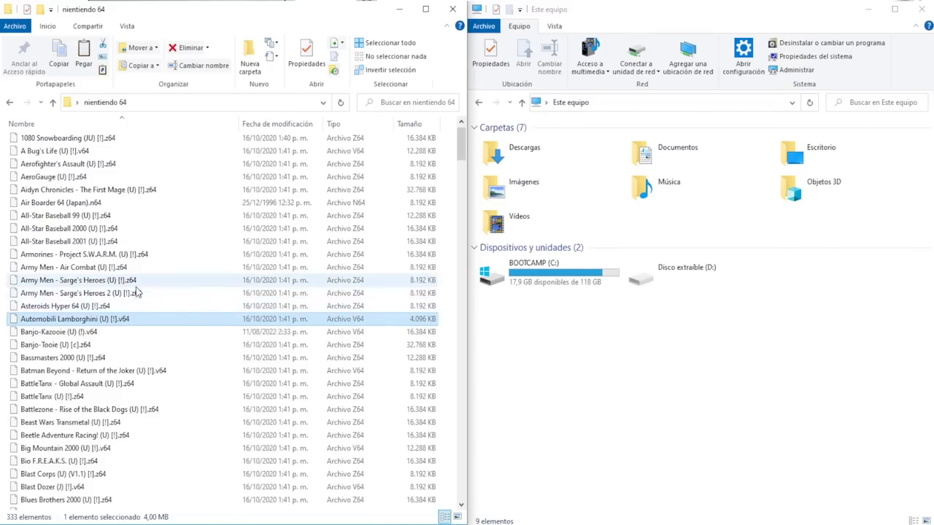
left_click(132, 296)
scroll(138, 357, "down", 6)
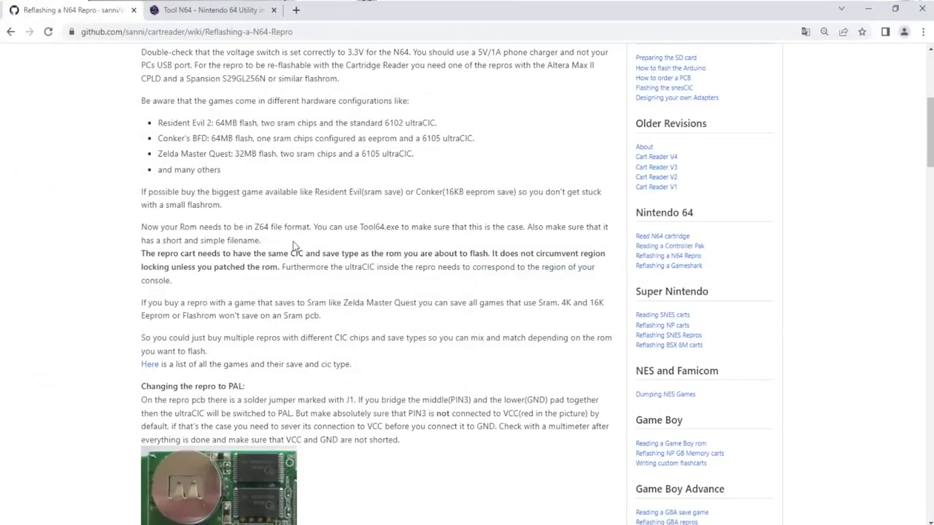
Go back to the N64 repro wiki page in Chrome and highlight the mention of Tool64.exe
scroll(294, 246, "down", 2)
scroll(294, 245, "up", 5)
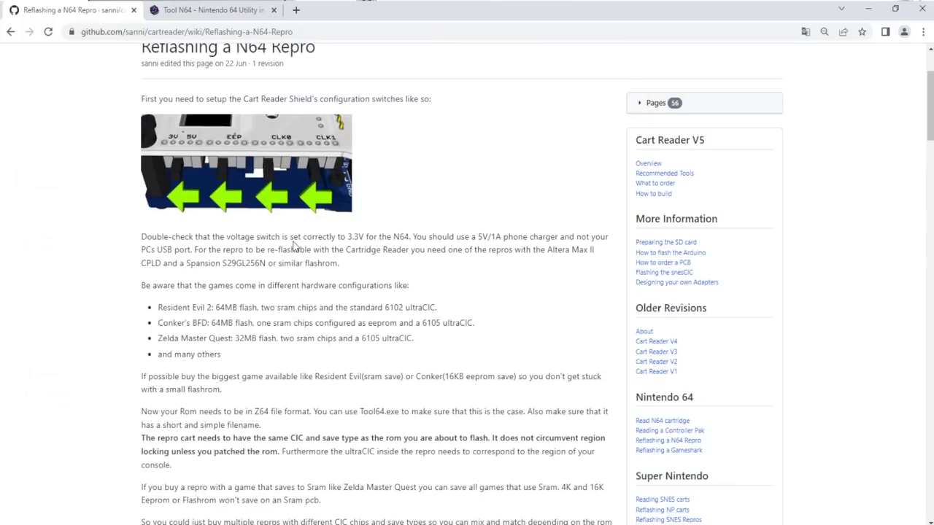
scroll(294, 246, "down", 1)
left_click_drag(359, 350, 396, 348)
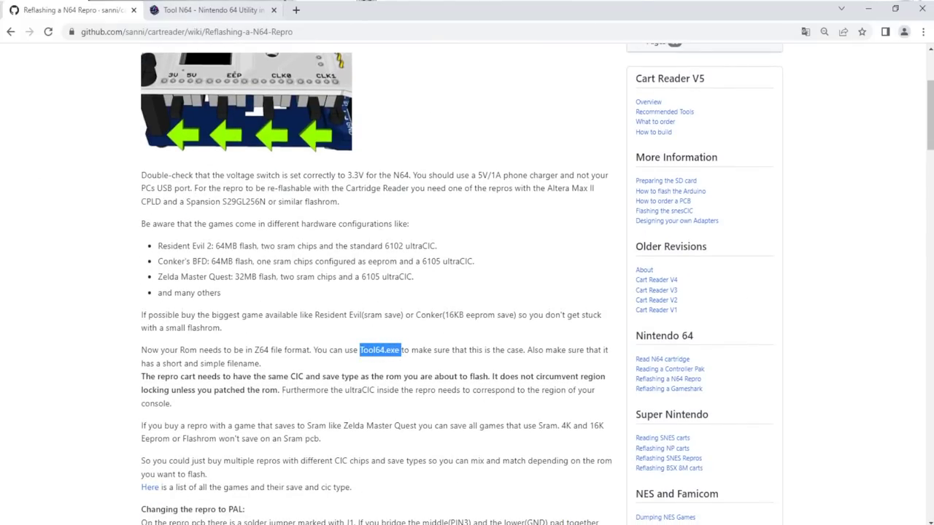
Download the Tool N64 archive from Zophar's Domain and copy Tool64_v1.11.zip into the nientiendo 64 folder
left_click(208, 10)
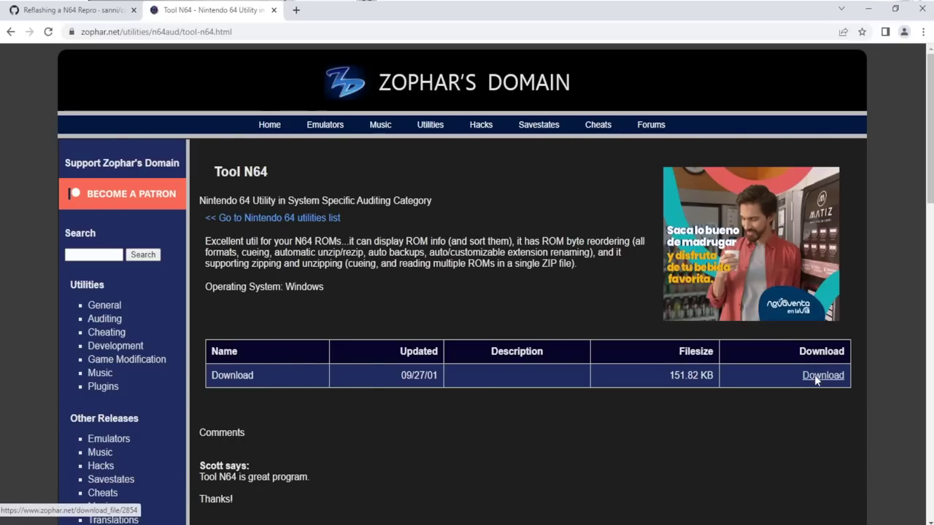
left_click(814, 375)
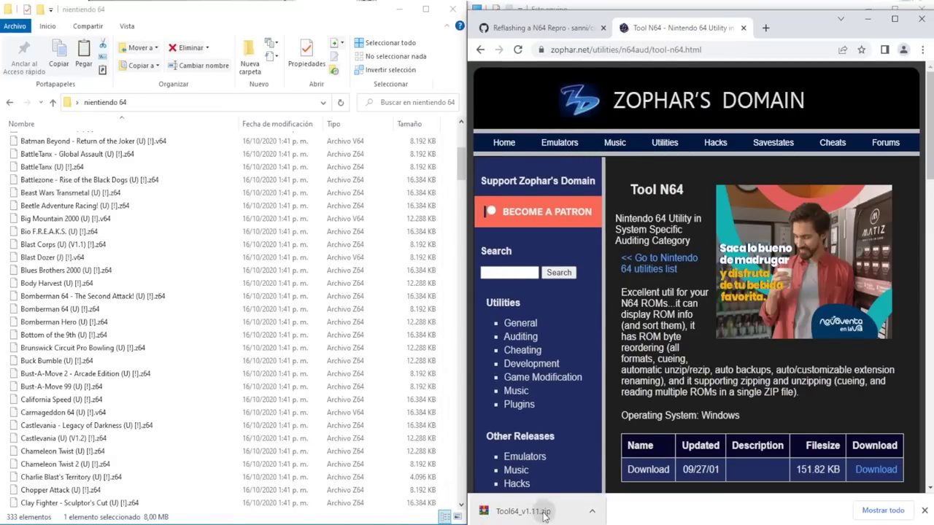
left_click(273, 390)
key("ctrl+v")
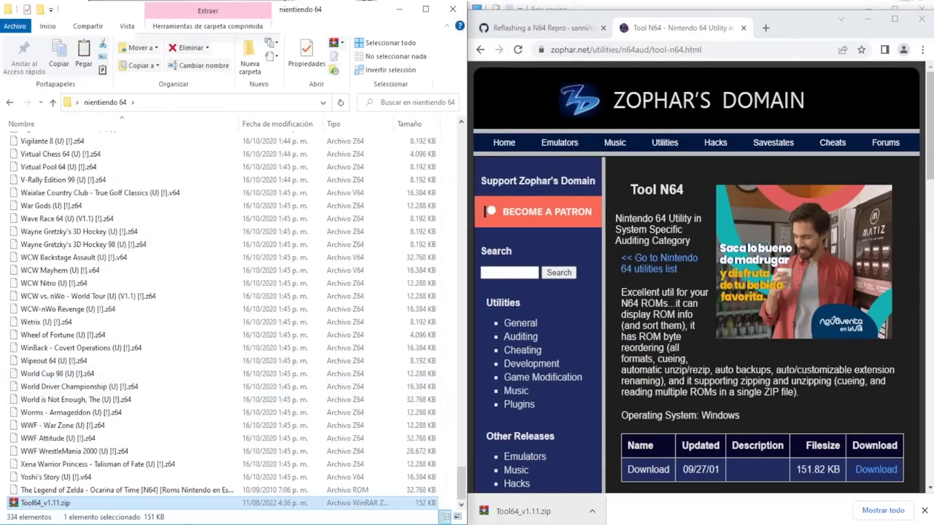
Extract Tool64_v1.11.zip directly into the nientiendo 64 folder and launch tool64.exe
right_click(33, 504)
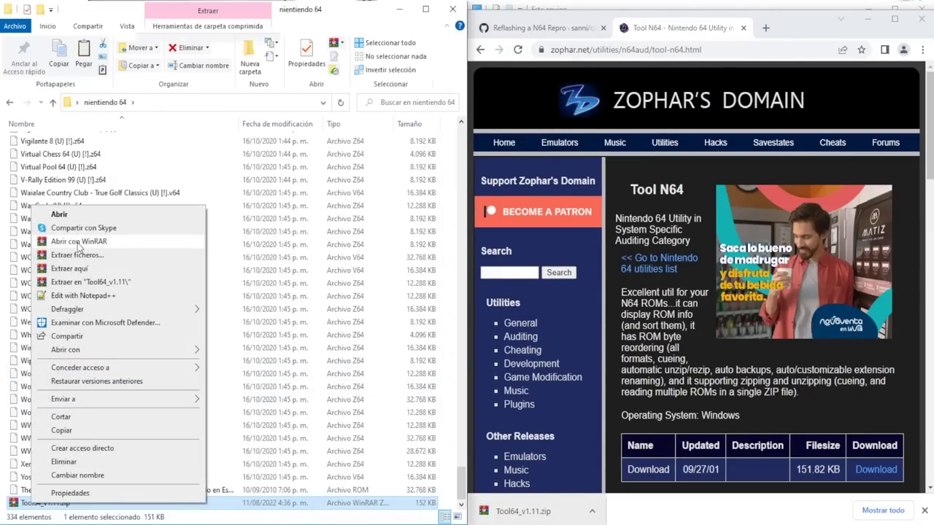
left_click(102, 281)
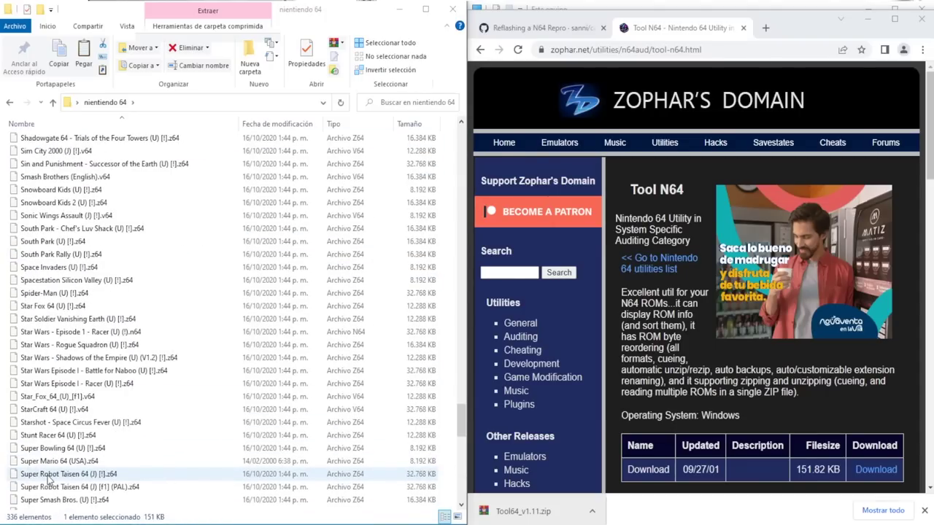
left_click(49, 138)
double_click(49, 138)
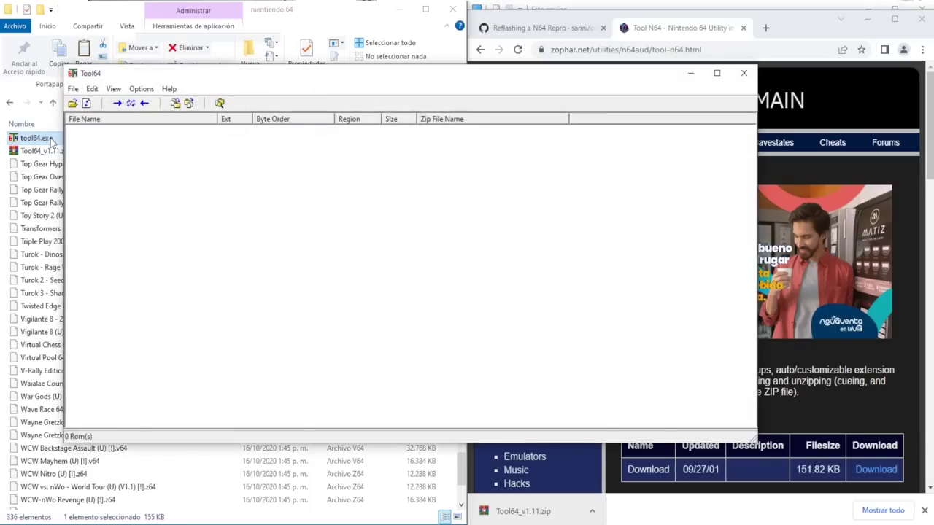
left_click_drag(135, 79, 257, 128)
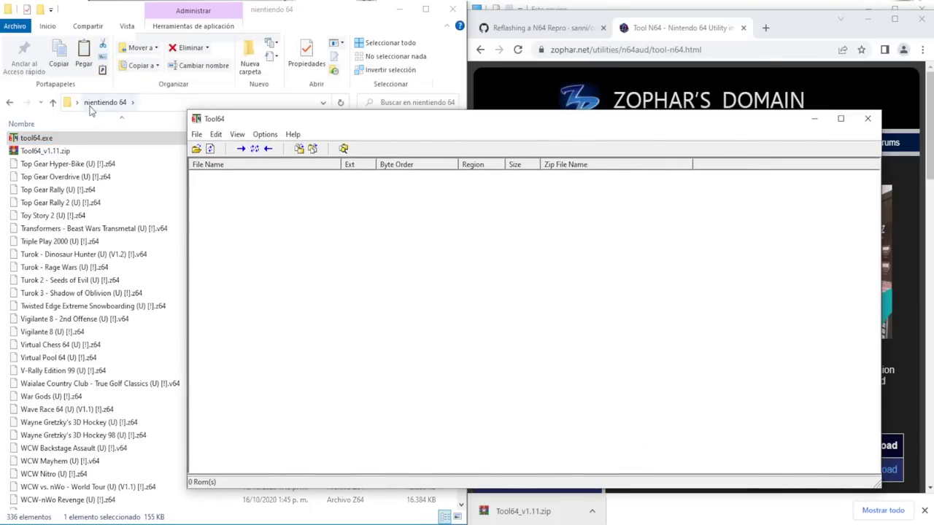
Load the ROMs from the nientiendo 64 folder on the Desktop (Escritorio) into Tool64
left_click(196, 149)
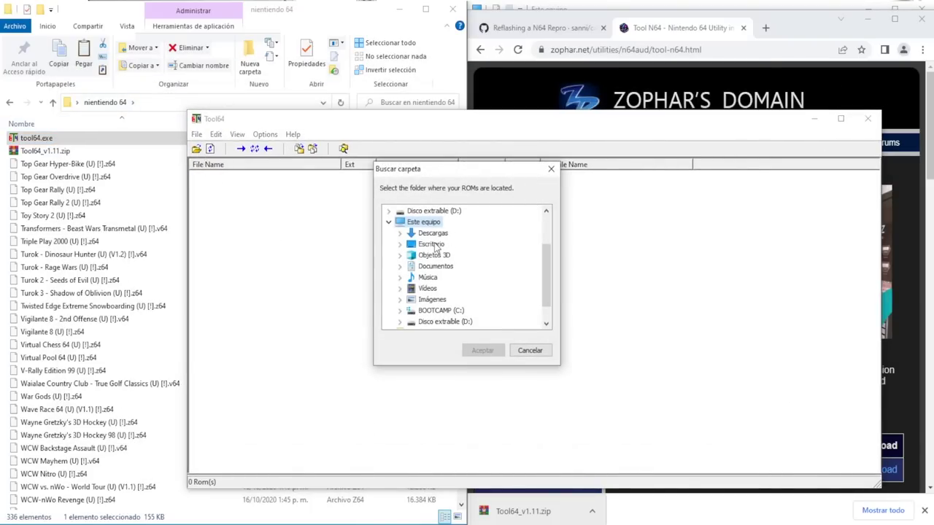
left_click(433, 245)
left_click(447, 267)
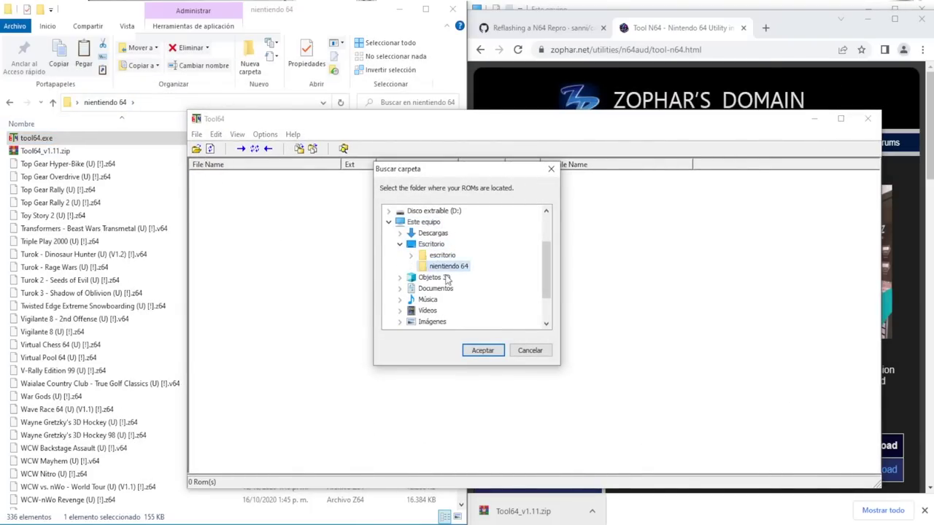
left_click(482, 351)
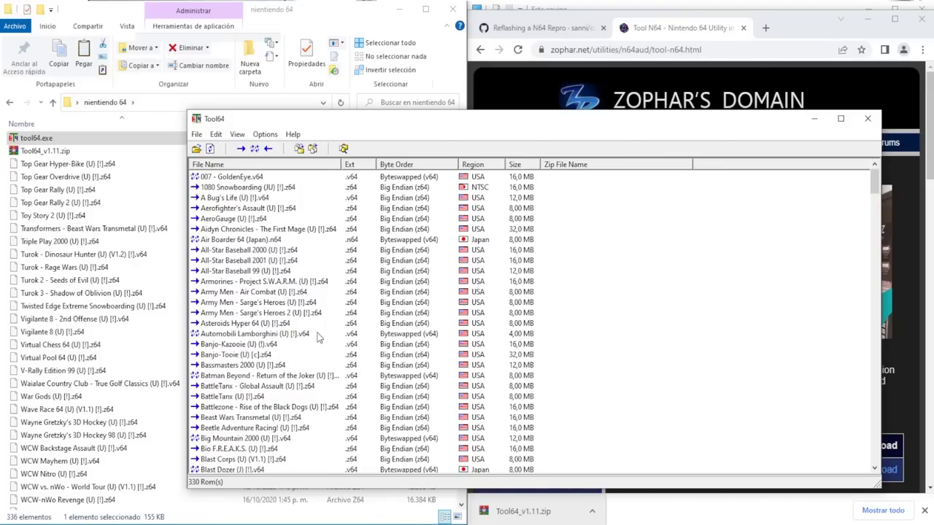
left_click(376, 293)
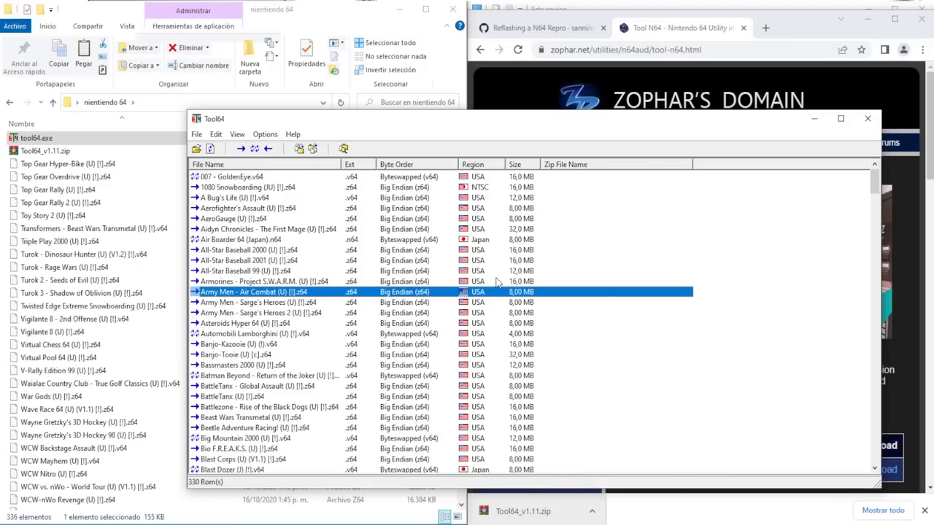
Switch to the N64 repro wiki page in Chrome and highlight the required Z64 file format
left_click(552, 30)
scroll(631, 336, "down", 3)
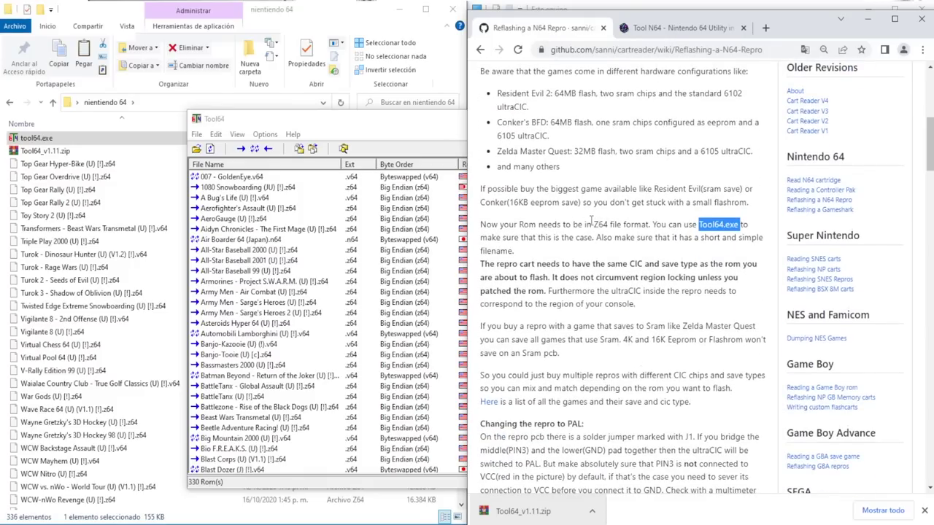
left_click_drag(591, 224, 604, 226)
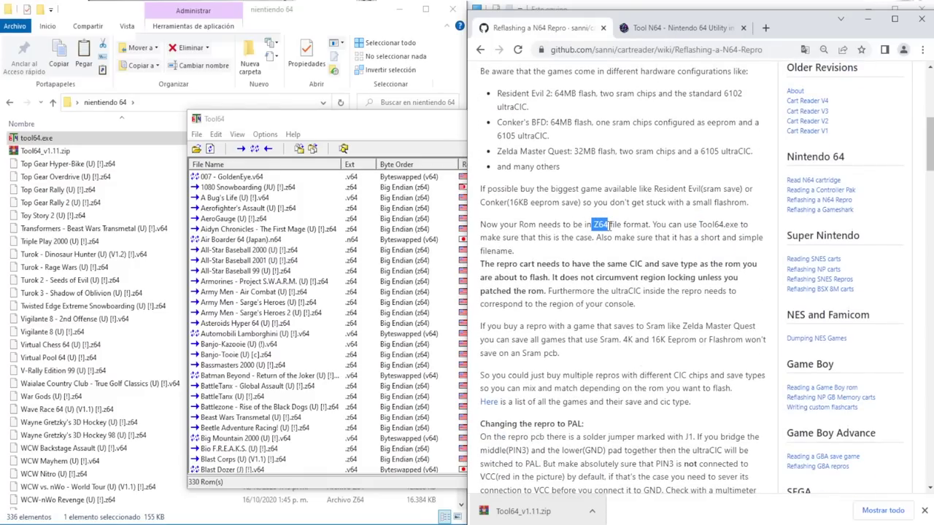
left_click(117, 254)
right_click(119, 255)
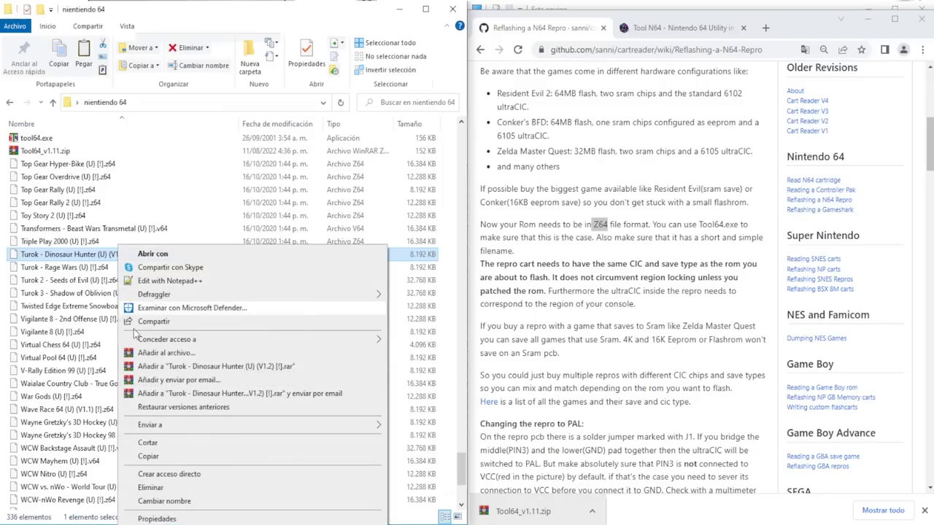
left_click(165, 501)
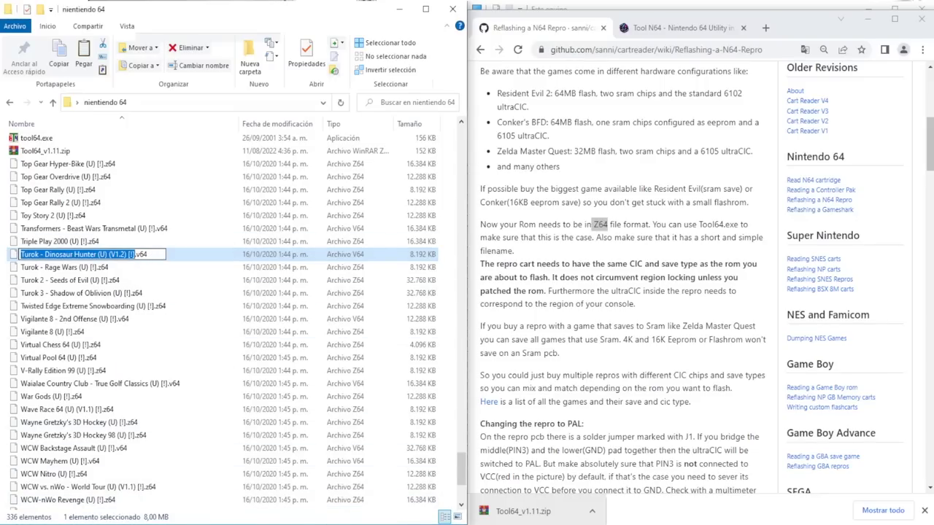
key("alt+Tab")
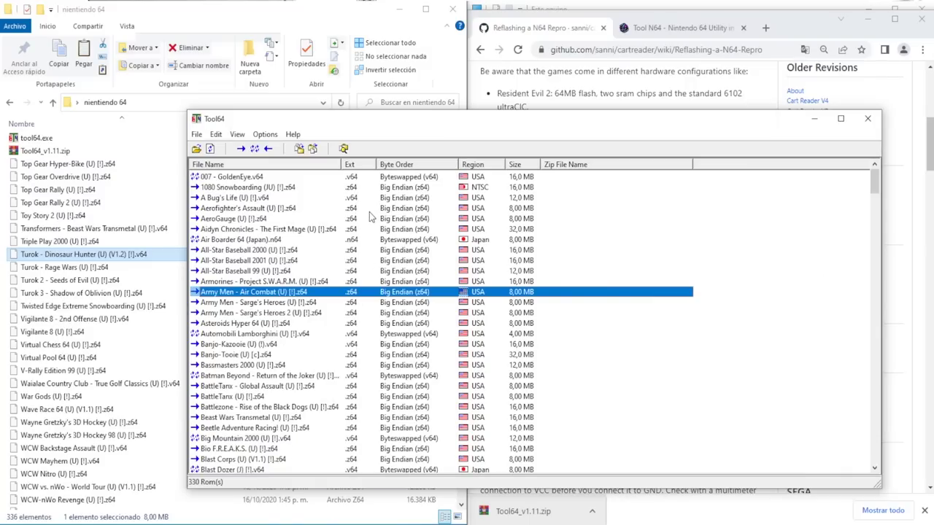
Sort the Tool64 ROM list by size and examine the largest ROMs at its end
left_click(400, 210)
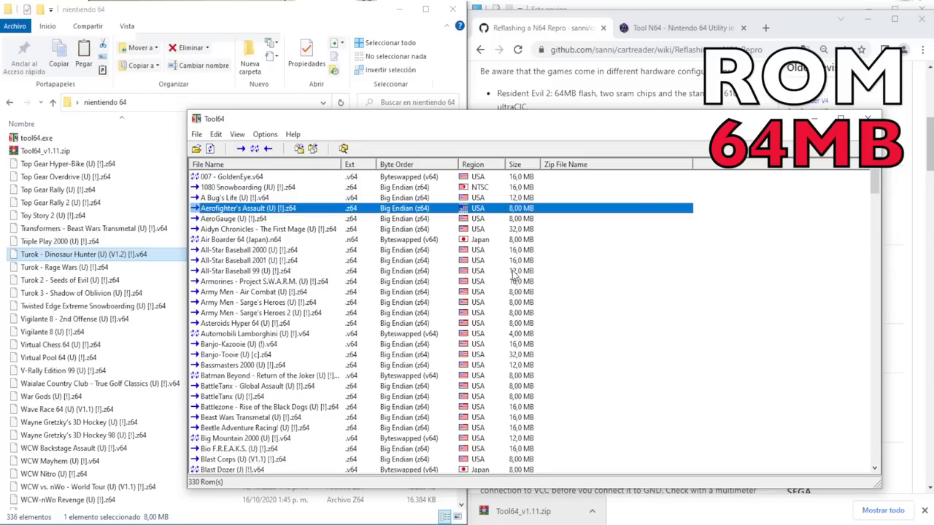
scroll(522, 313, "down", 13)
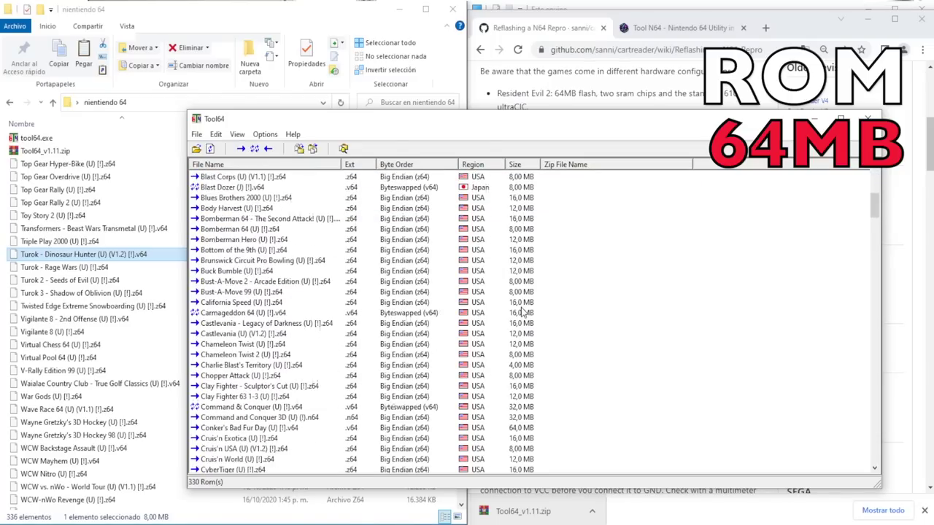
scroll(522, 312, "down", 12)
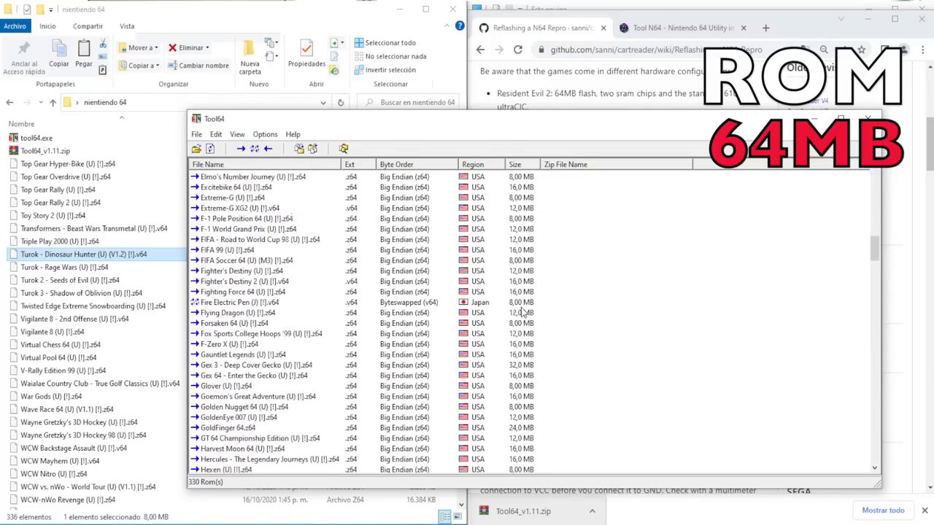
left_click(515, 164)
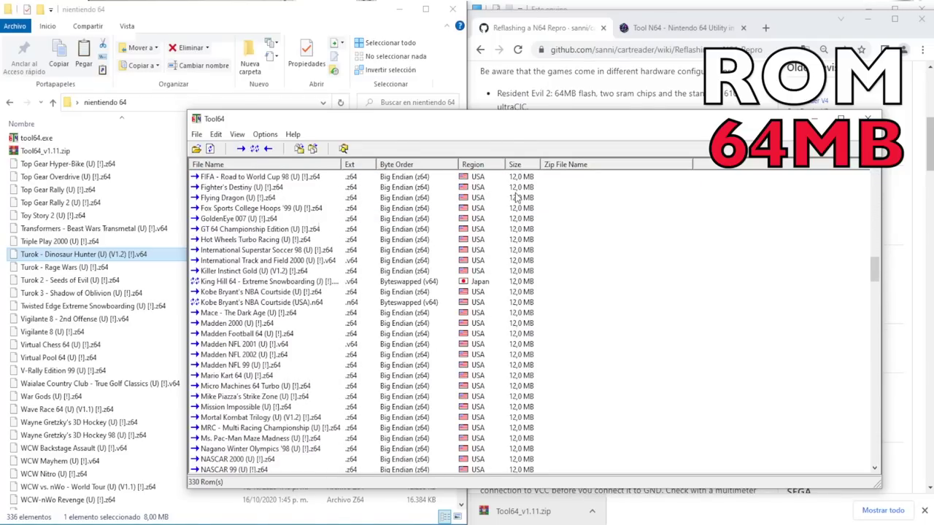
scroll(518, 199, "down", 4)
scroll(518, 200, "down", 20)
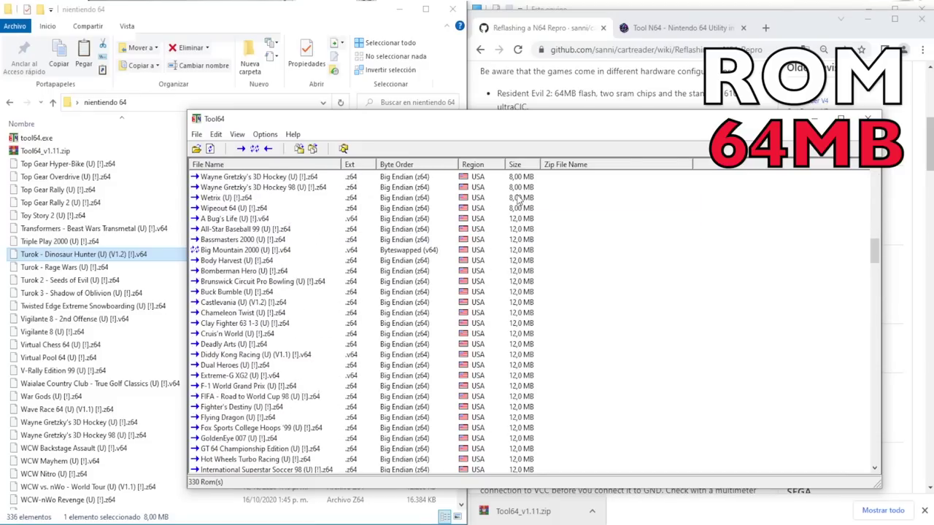
scroll(518, 207, "down", 20)
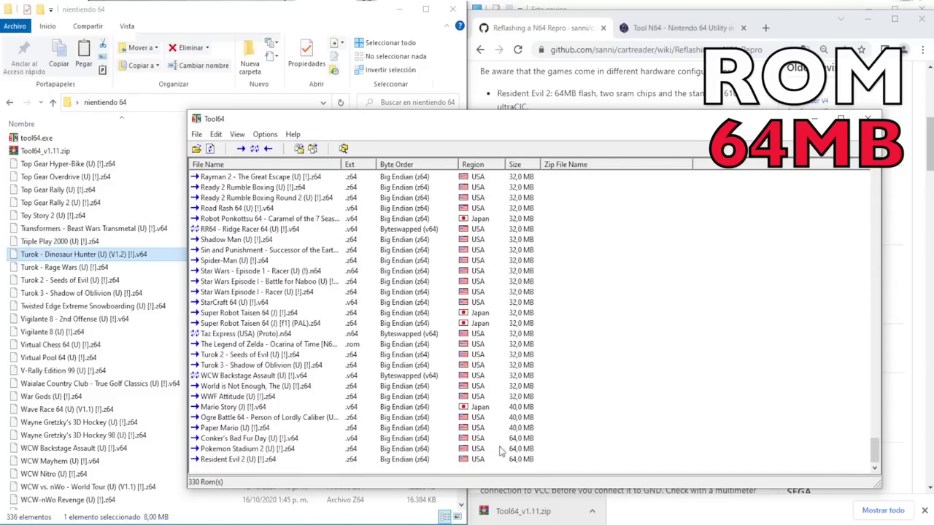
Compare the sizes of Resident Evil 2, Pokemon Stadium 2, Conker's Bad Fur Day, Mario Story and WCW Backstage Assault in the ROM list
left_click(515, 459)
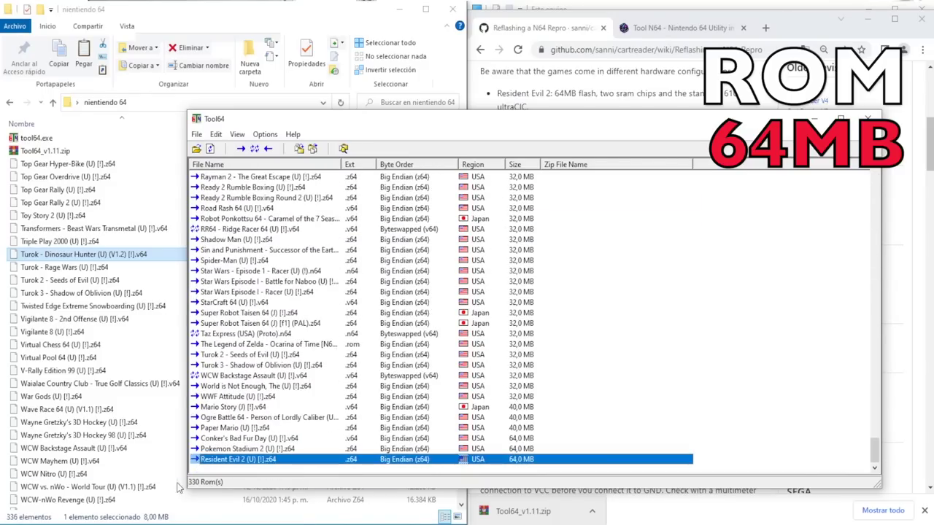
left_click(300, 449)
left_click(301, 438)
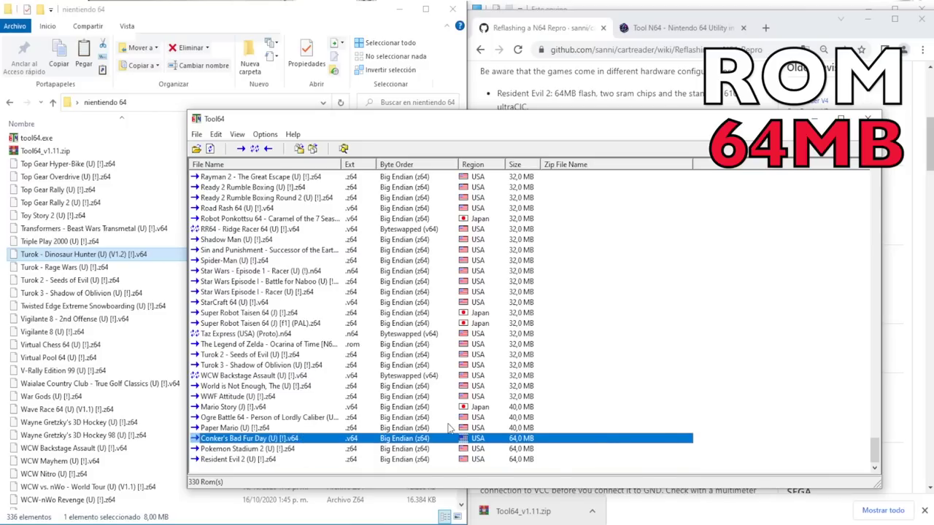
left_click(523, 407)
left_click(525, 376)
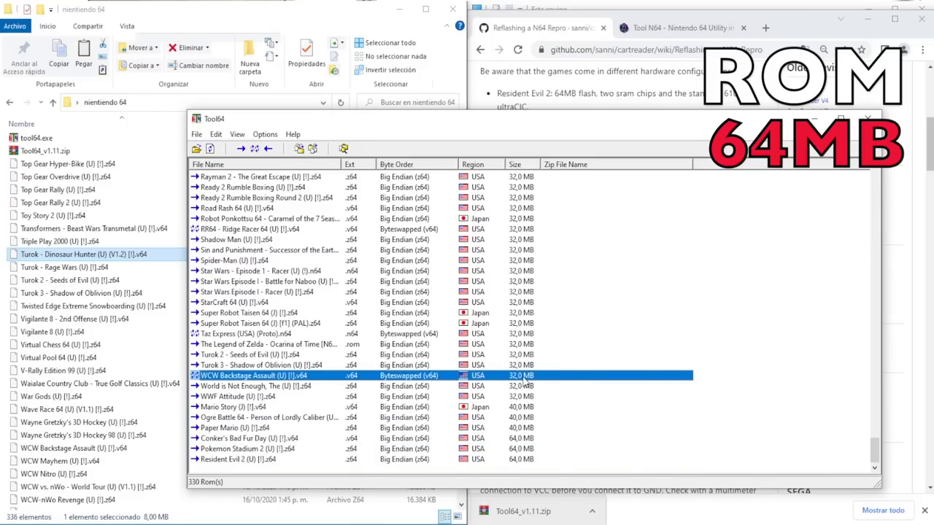
Examine the smaller size groups in the sorted ROM list against the largest ROMs, checking Derby Stallion 64, Conker's Bad Fur Day and Turok 3
scroll(527, 369, "up", 10)
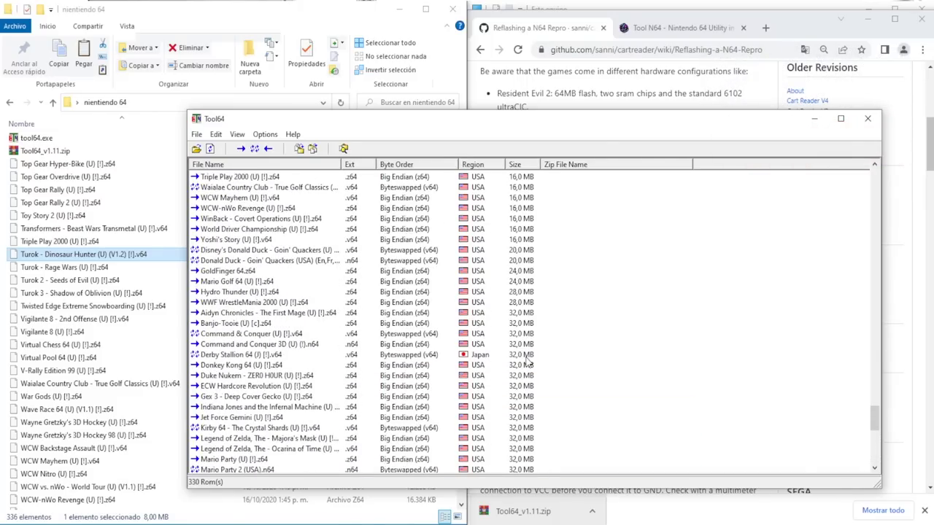
left_click(530, 358)
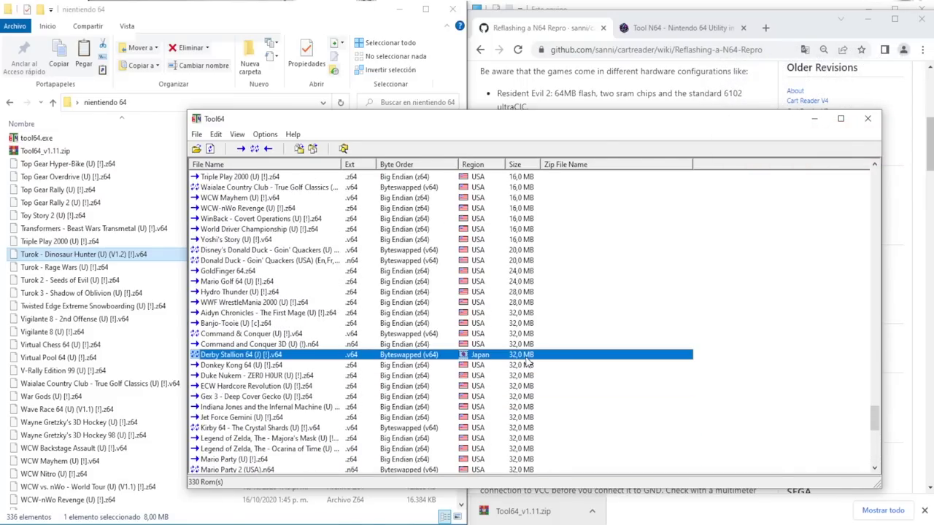
scroll(530, 358, "down", 15)
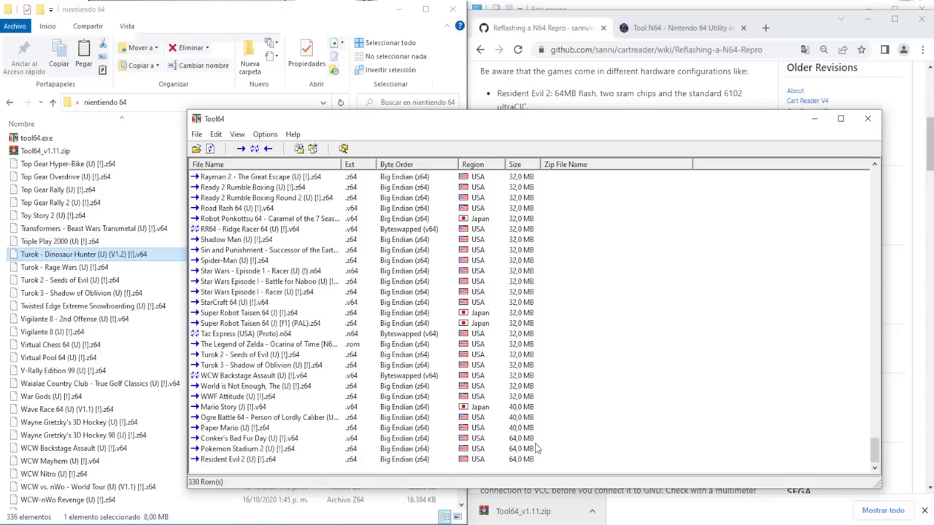
scroll(533, 436, "up", 9)
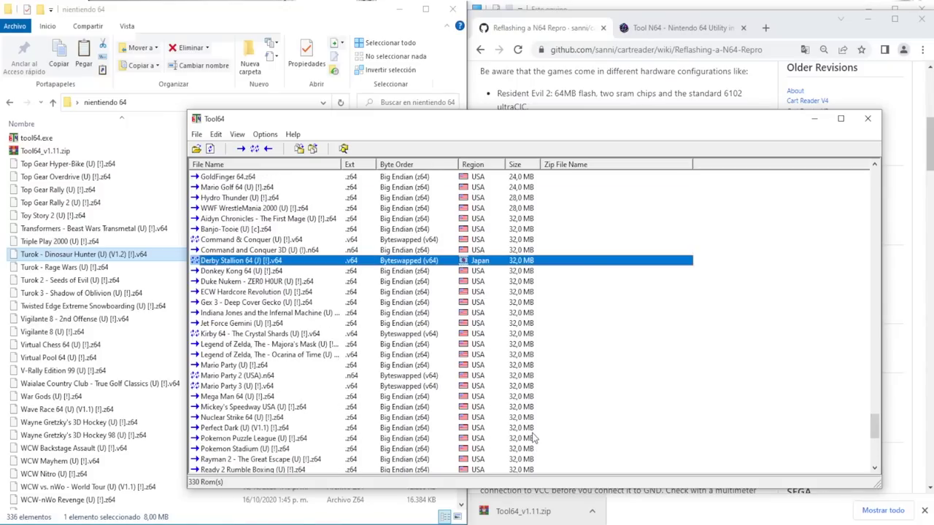
scroll(524, 436, "down", 9)
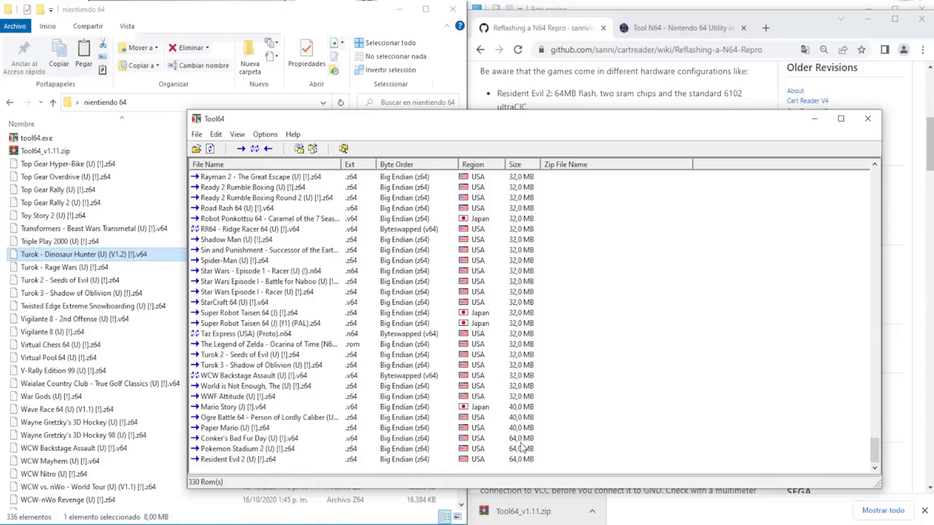
left_click(521, 442)
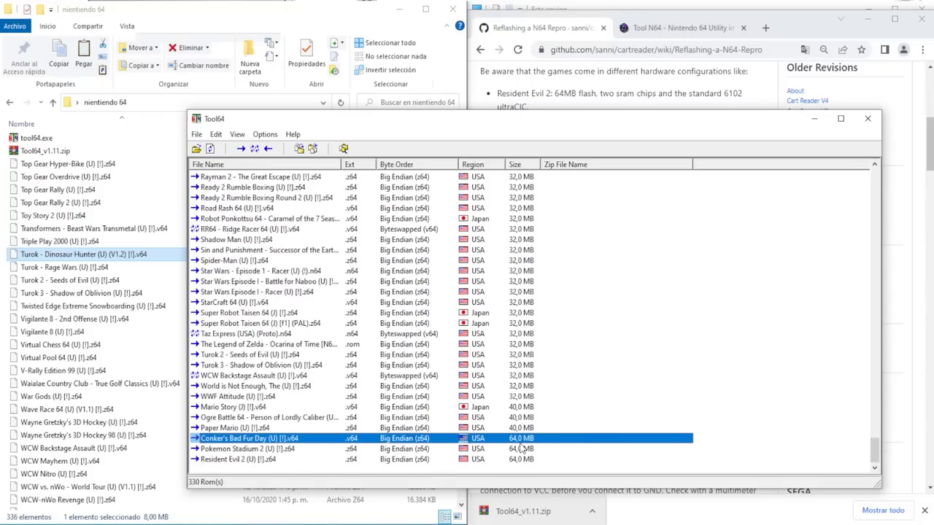
left_click(526, 417)
left_click(518, 366)
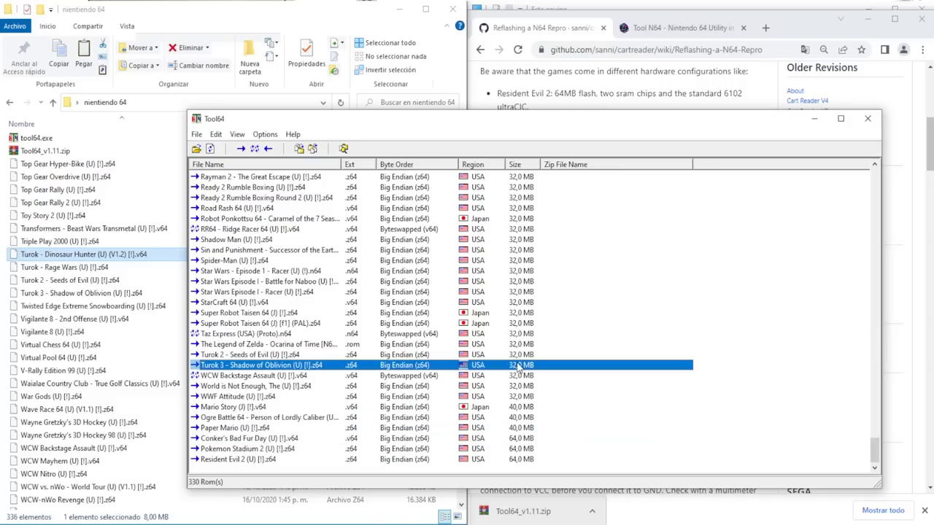
scroll(522, 343, "up", 20)
scroll(523, 324, "up", 15)
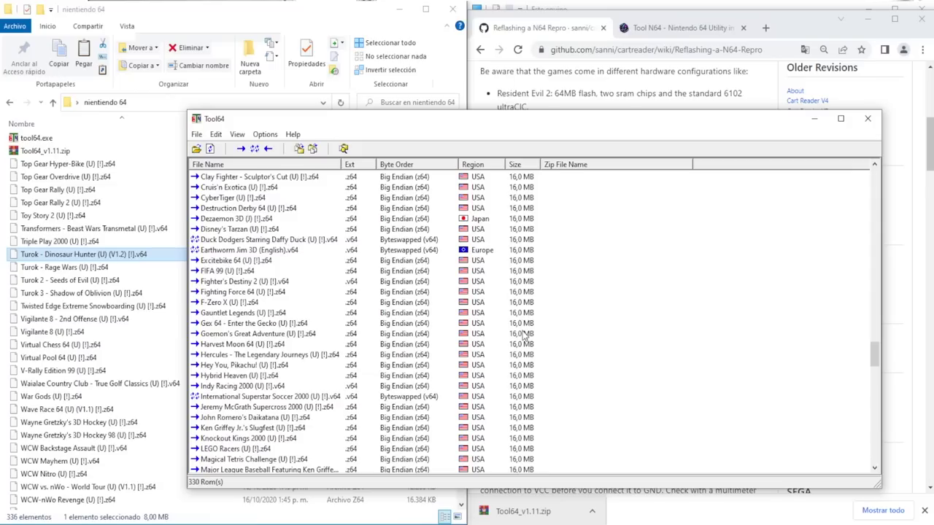
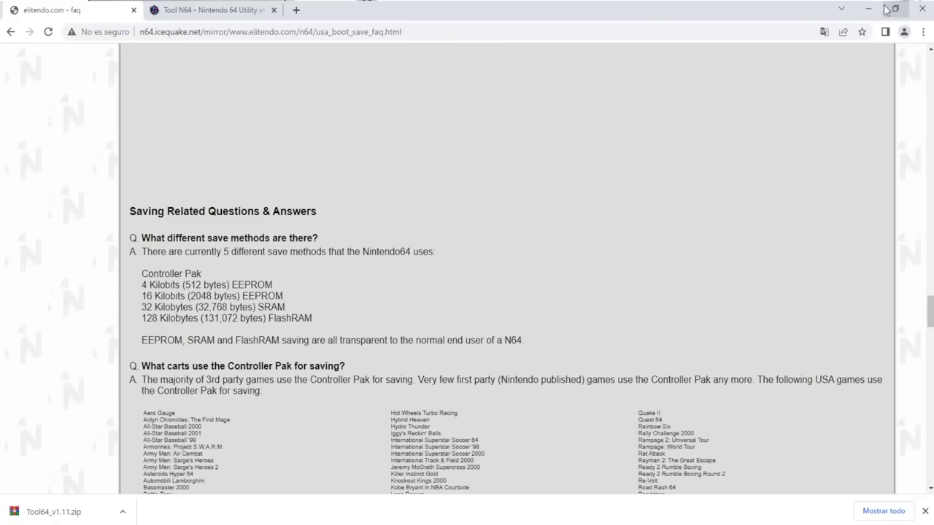
Find the carts that use SRAM for saving in the elitendo FAQ and highlight Legend of Zelda: Ocarina of Time
left_click(868, 9)
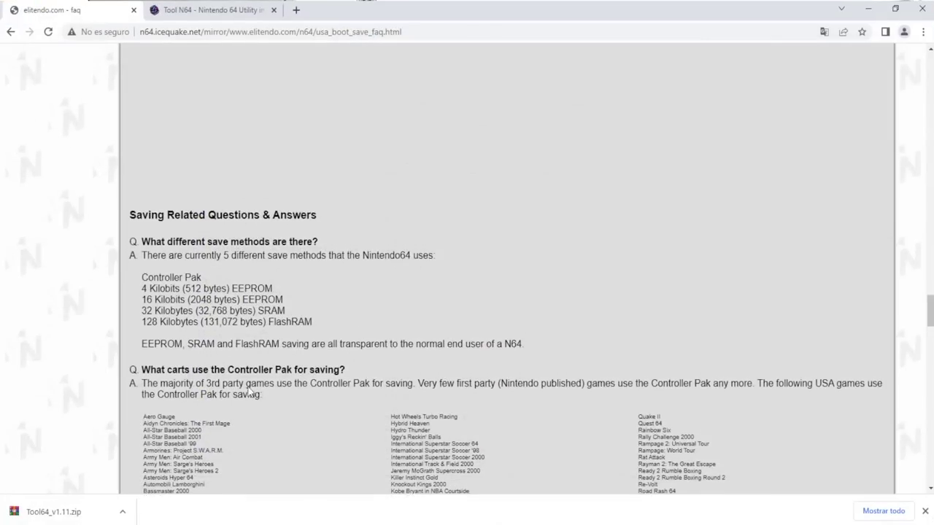
scroll(249, 387, "down", 8)
scroll(249, 387, "up", 6)
scroll(249, 387, "down", 12)
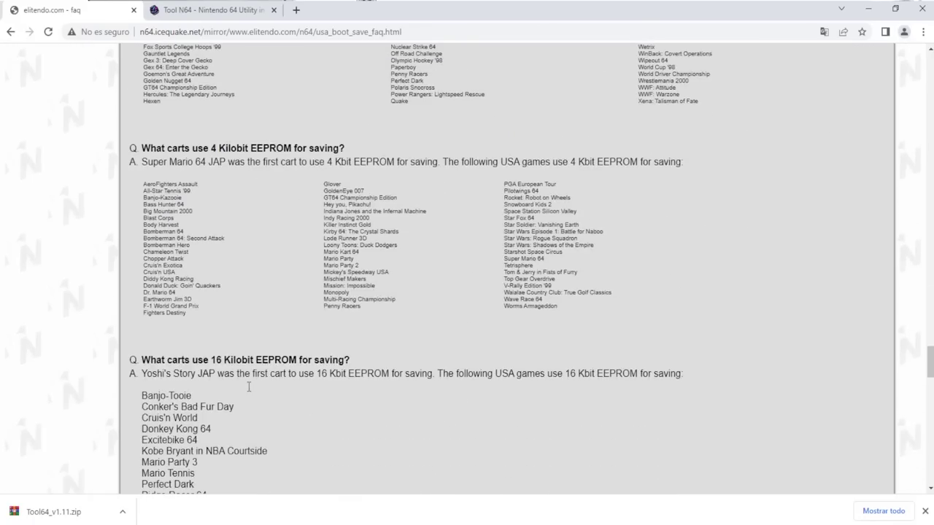
scroll(249, 388, "down", 2)
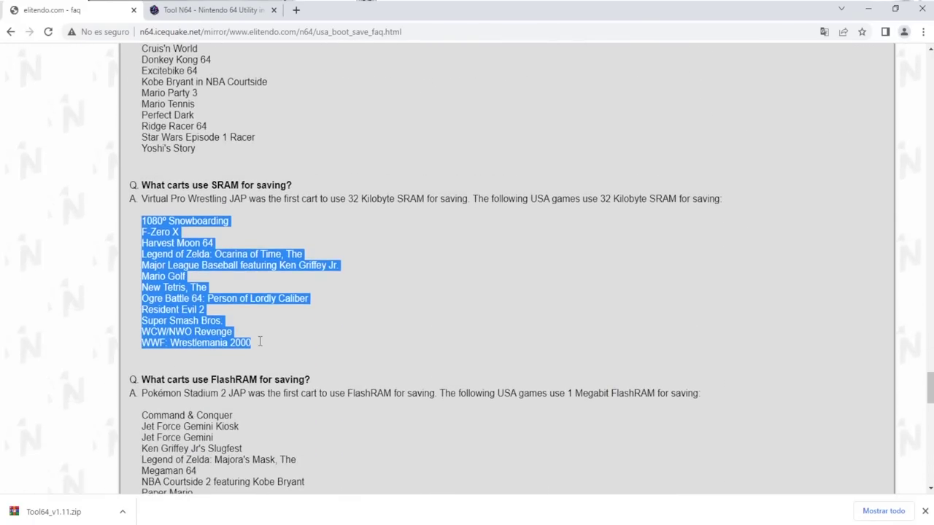
left_click(235, 318)
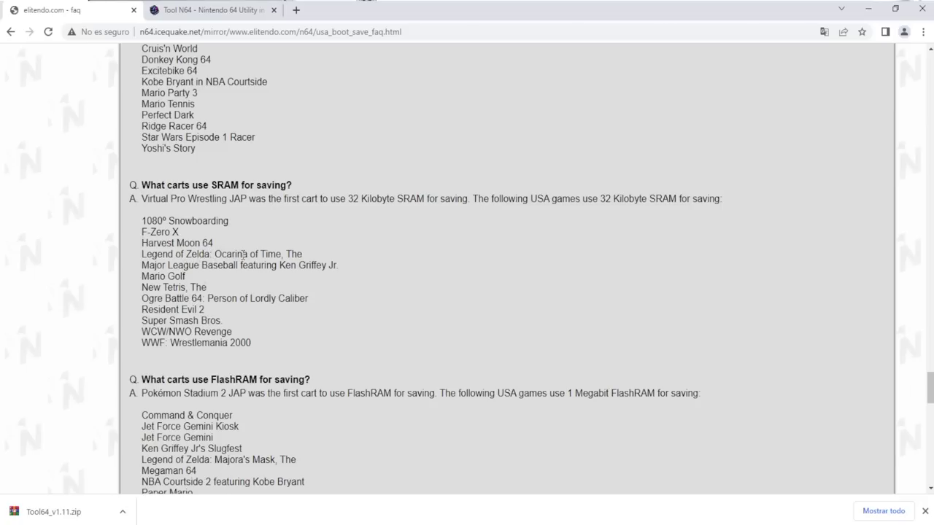
left_click_drag(302, 254, 145, 255)
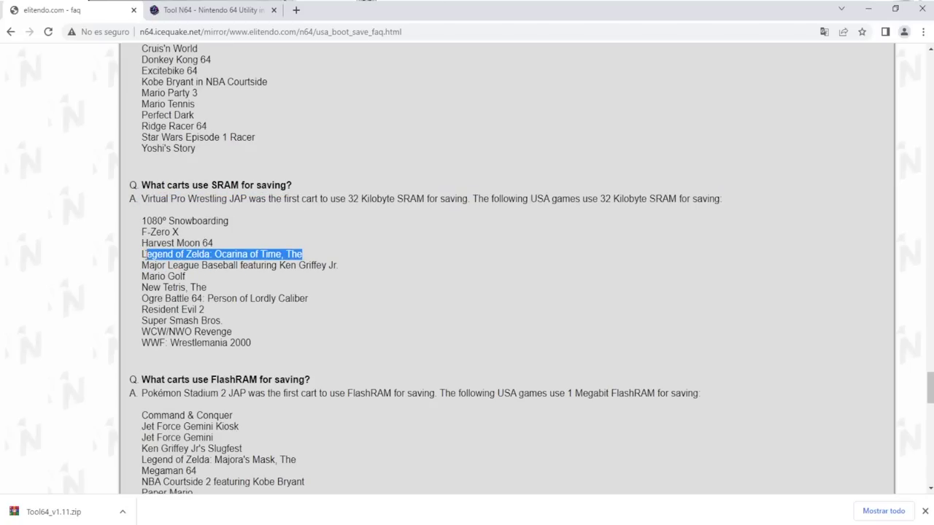
Look through the FlashRAM and boot chip sections of the FAQ and highlight Ocarina of Time in the CIC-NUS-6105 list
scroll(205, 294, "down", 3)
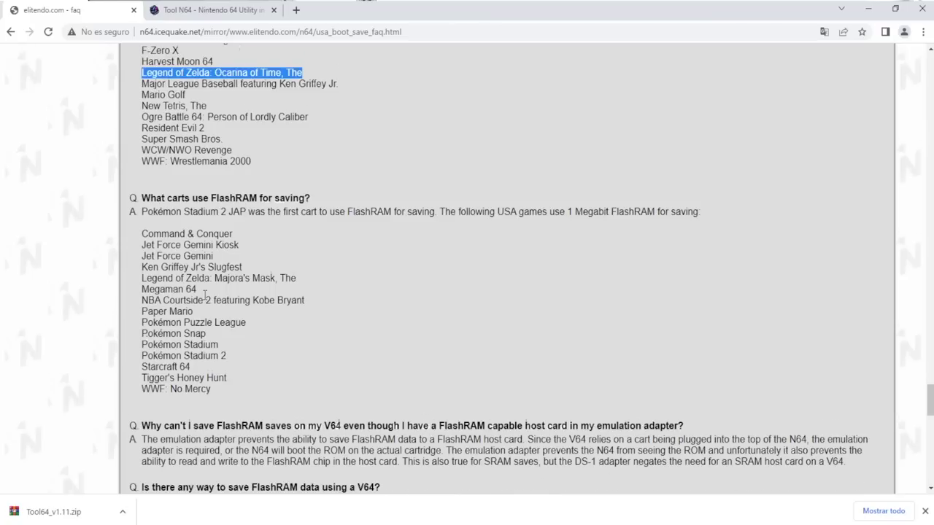
scroll(205, 296, "up", 11)
scroll(205, 295, "up", 20)
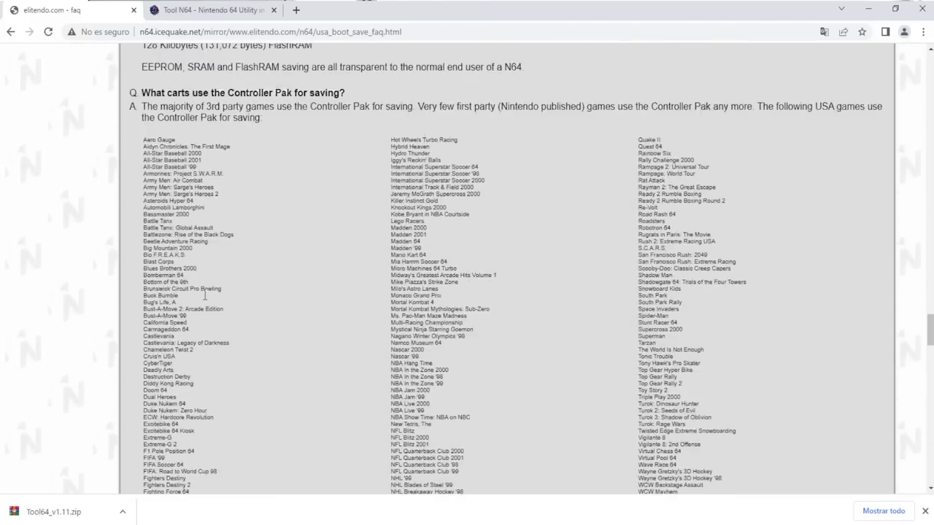
scroll(205, 294, "up", 8)
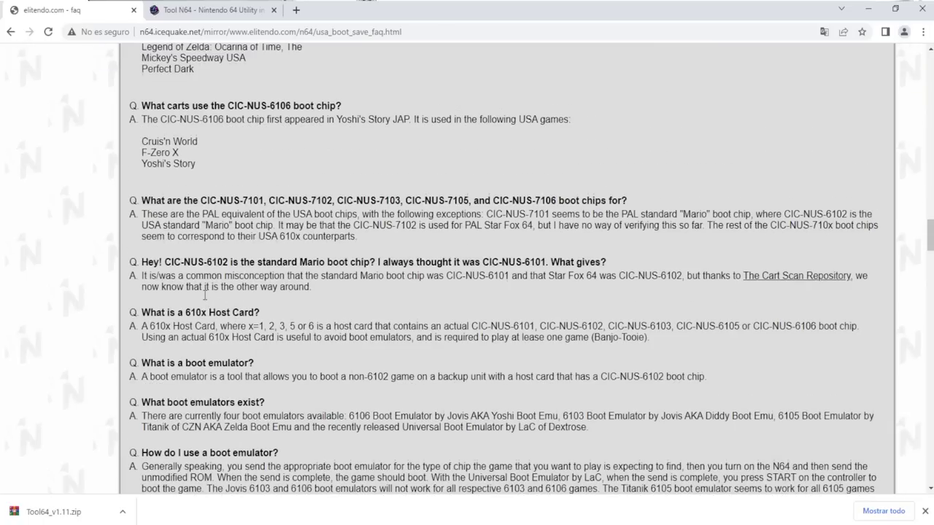
scroll(247, 256, "up", 3)
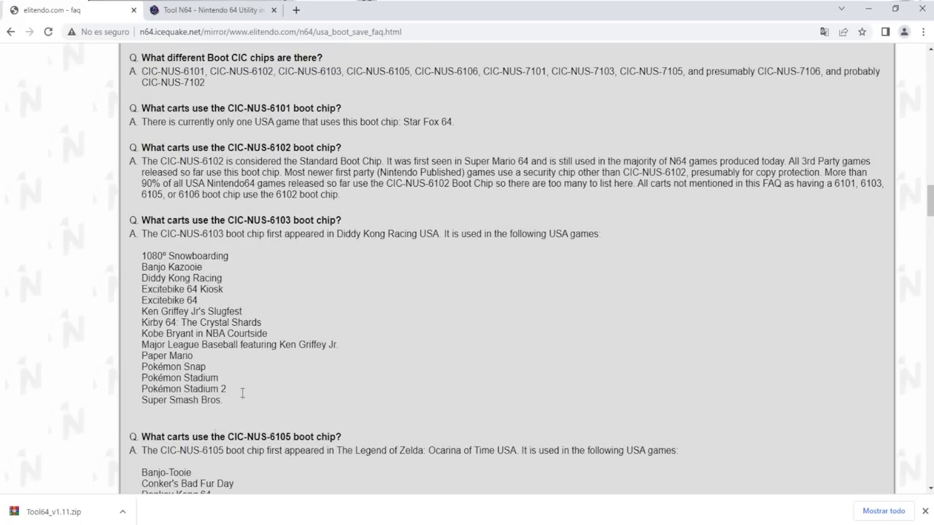
scroll(246, 407, "down", 3)
left_click_drag(305, 356, 143, 348)
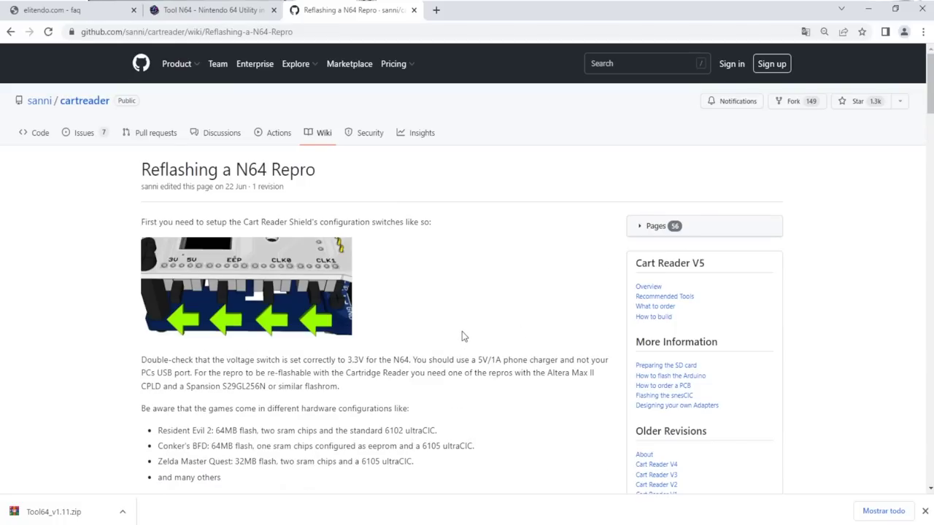
Review the hardware, CIC and save type requirements on the Reflashing a N64 Repro wiki page, cross-checking the FAQ's boot chip lists
scroll(462, 332, "down", 5)
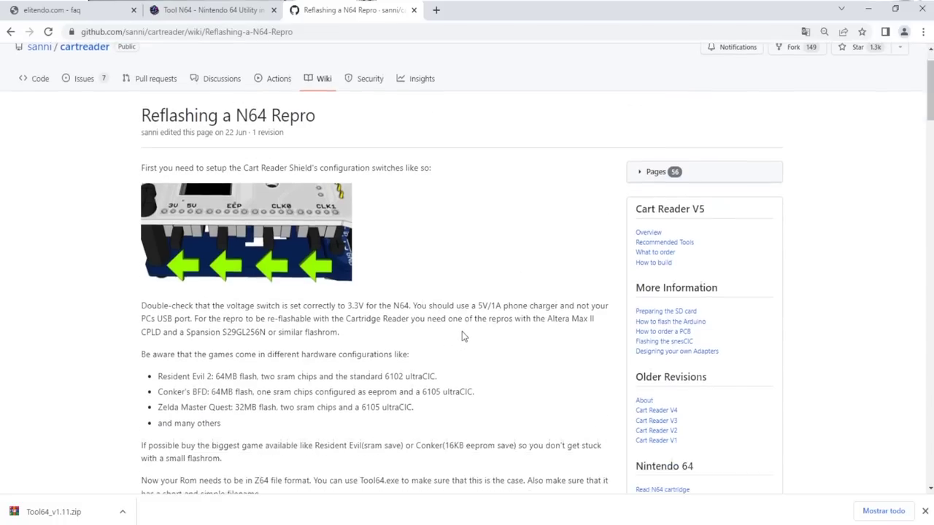
scroll(462, 336, "down", 3)
scroll(462, 337, "up", 3)
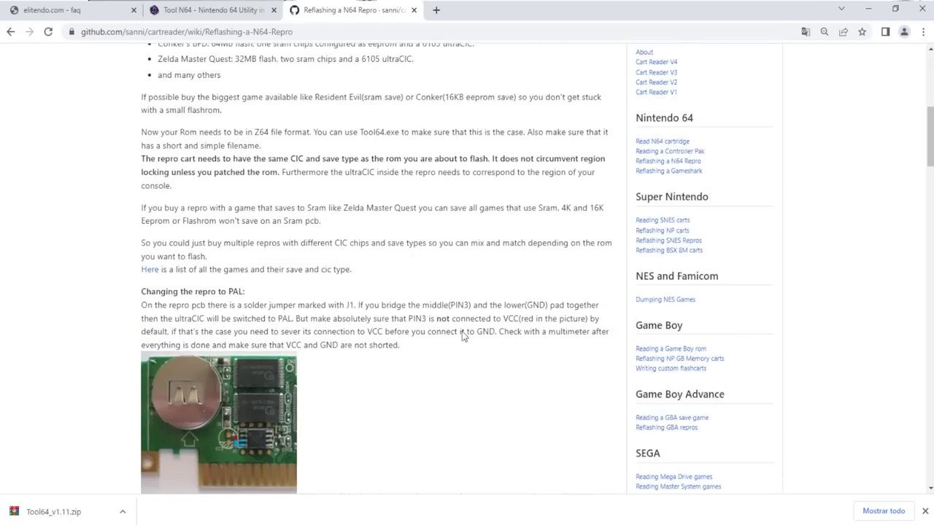
scroll(462, 334, "down", 3)
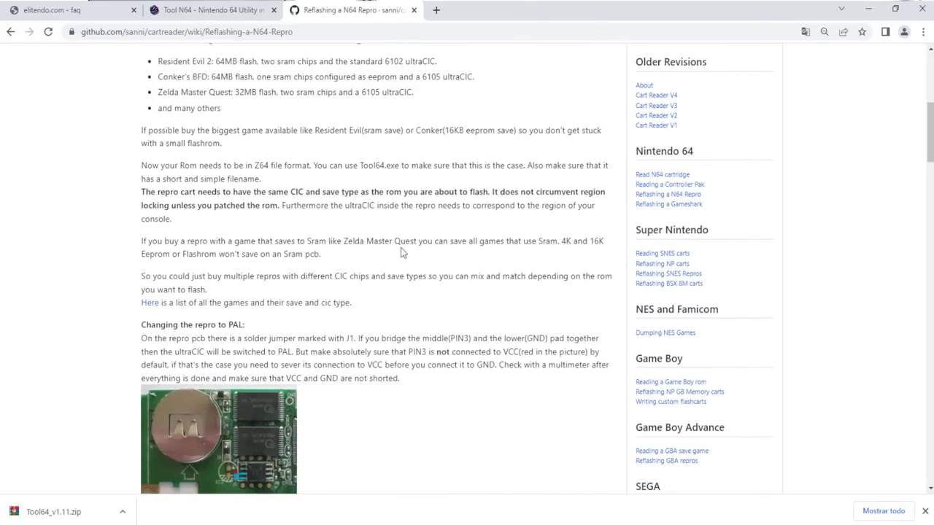
left_click(100, 9)
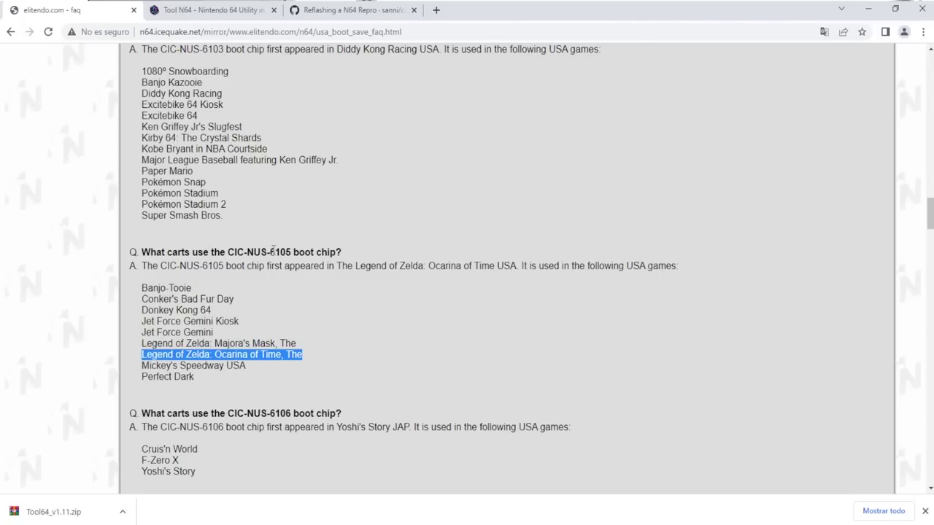
left_click(350, 9)
Read the wiki instructions on reflashing the ultraCIC, from the Arduino Uno wiring to the CIC type values for offset 0x38
scroll(349, 214, "down", 4)
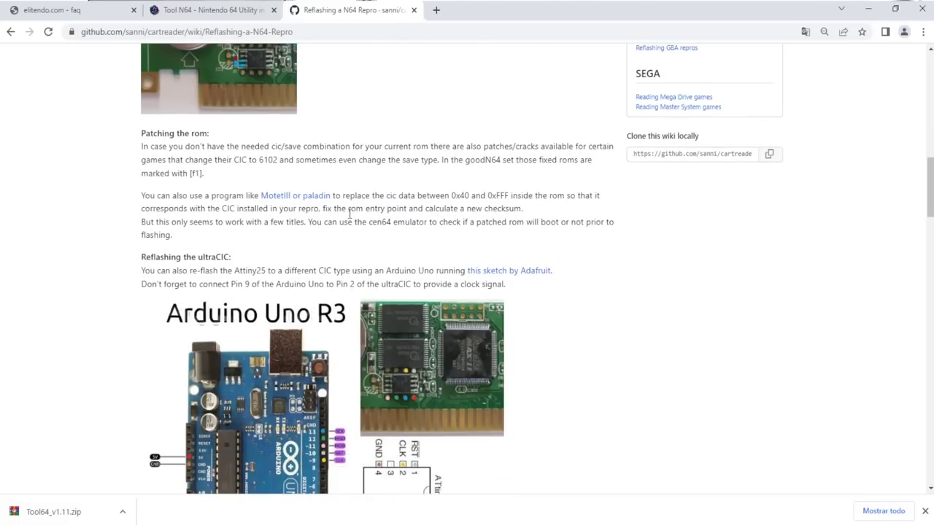
scroll(349, 213, "down", 3)
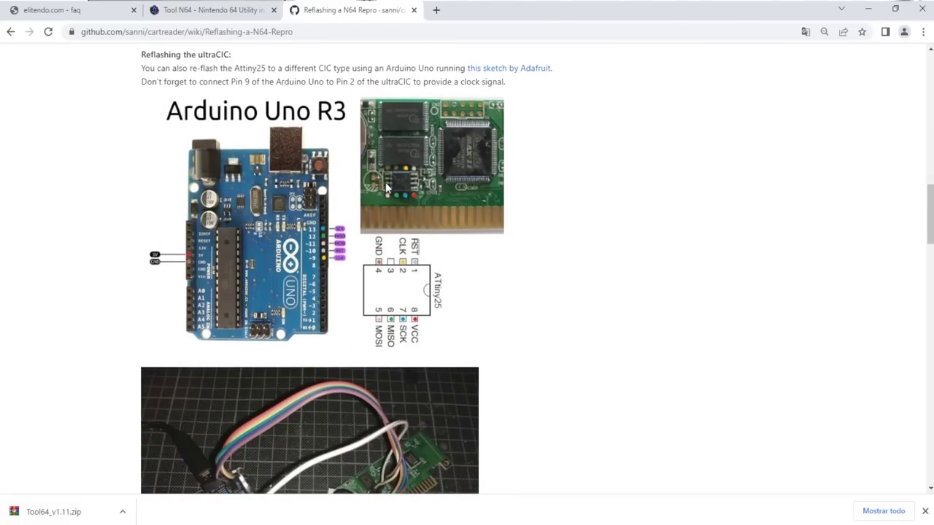
scroll(354, 237, "down", 9)
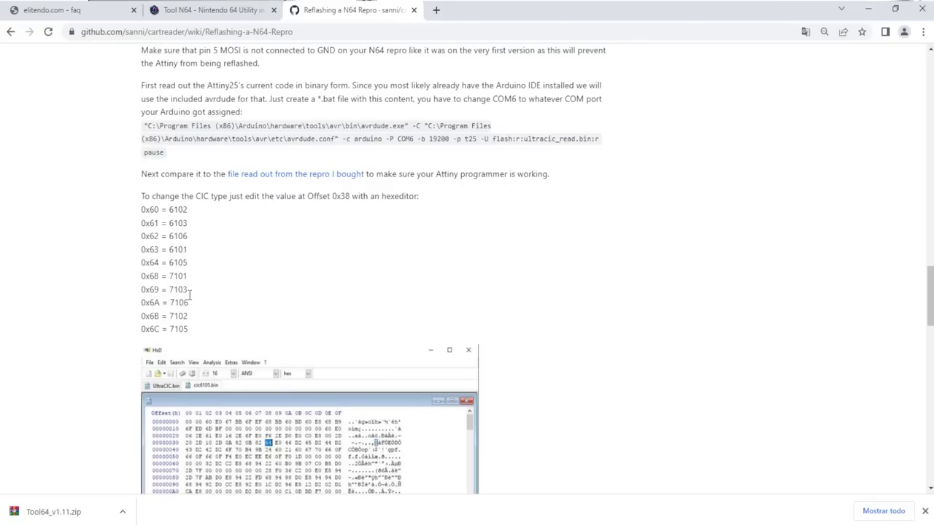
scroll(183, 296, "down", 1)
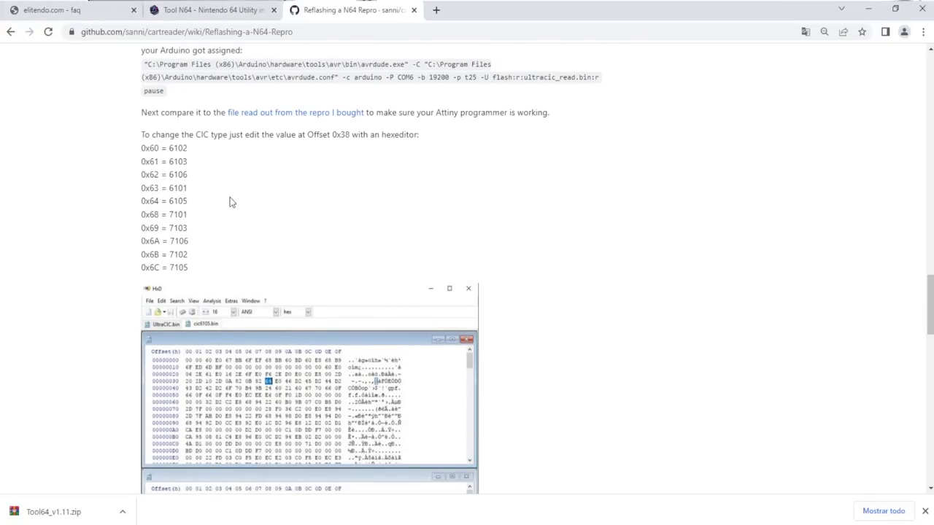
Return to the wiki's ROM patching section and highlight the sentence "But this only seems to work with a few titles."
scroll(229, 199, "up", 8)
scroll(229, 196, "up", 4)
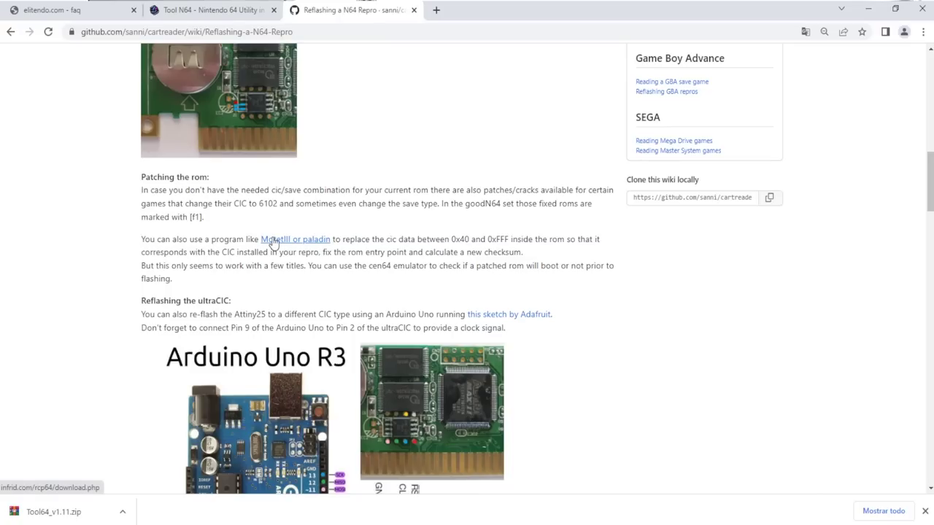
left_click_drag(144, 267, 307, 264)
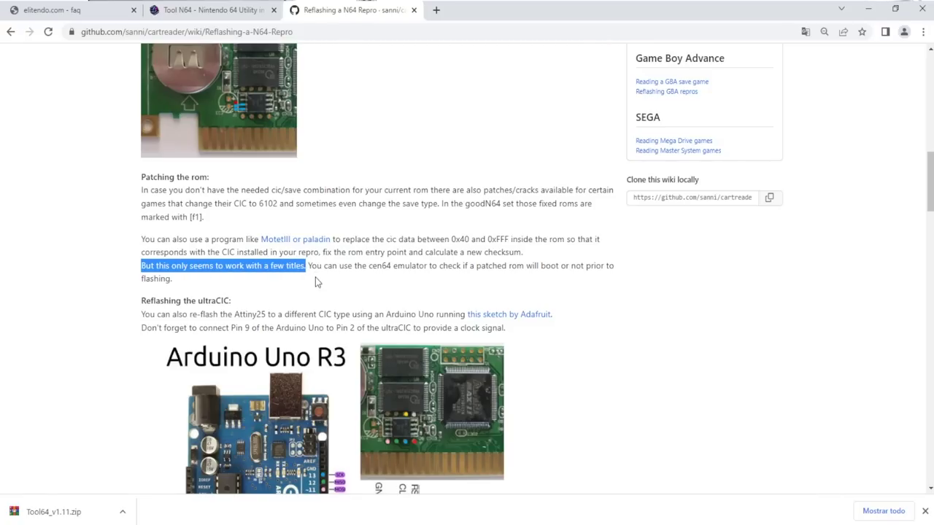
Switch from Chrome back to Tool64 and select the RR64 - Ridge Racer 64 ROM in the list
key("ctrl+Tab")
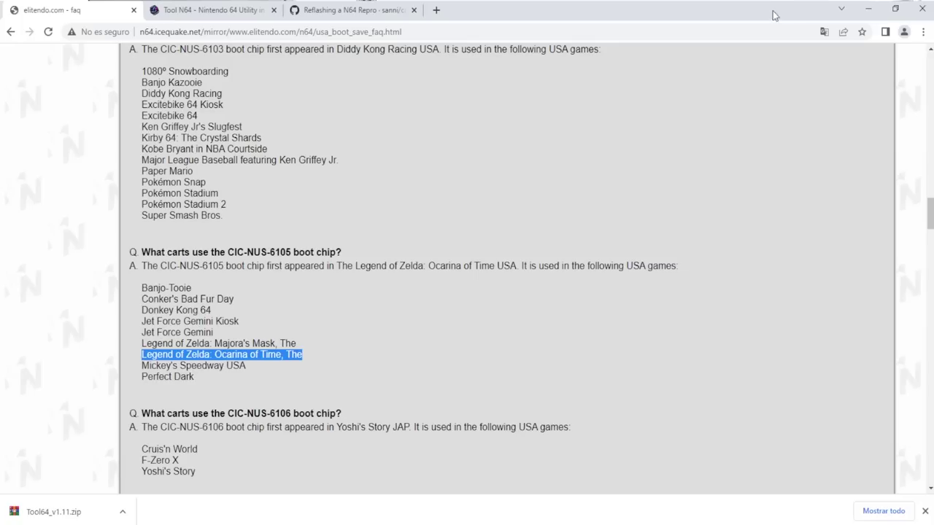
left_click(875, 7)
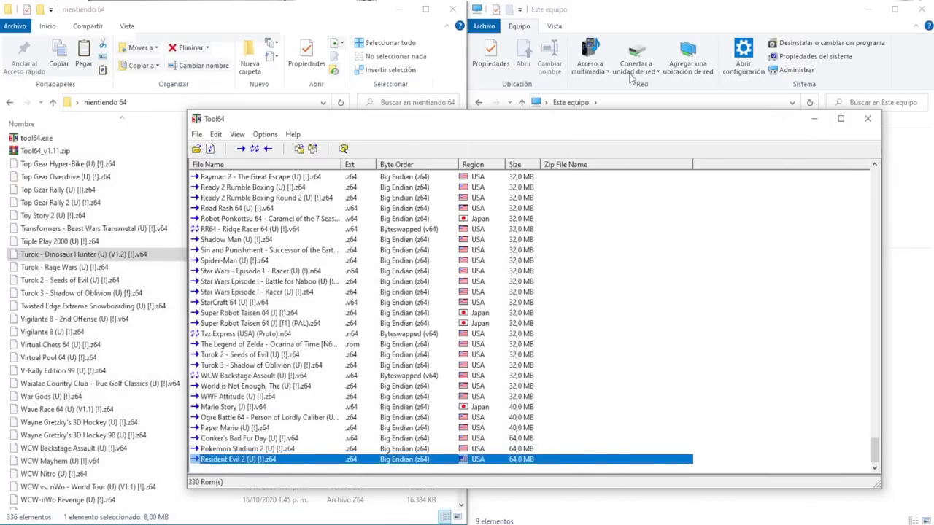
left_click(295, 229)
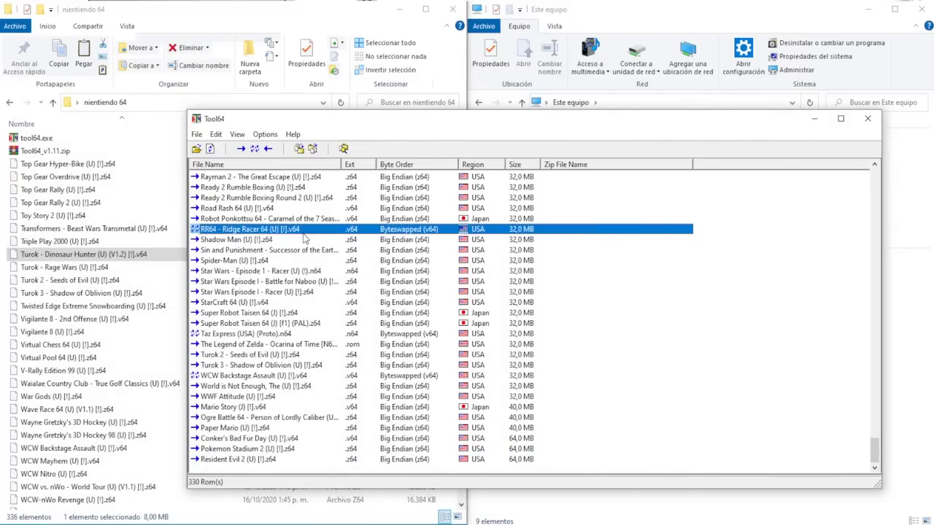
Select the Extreme-G (U) ROM in the list, then switch to Chrome and look for the game in the FAQ's 6103, 6105 and 6106 boot chip lists
key("e")
key("x")
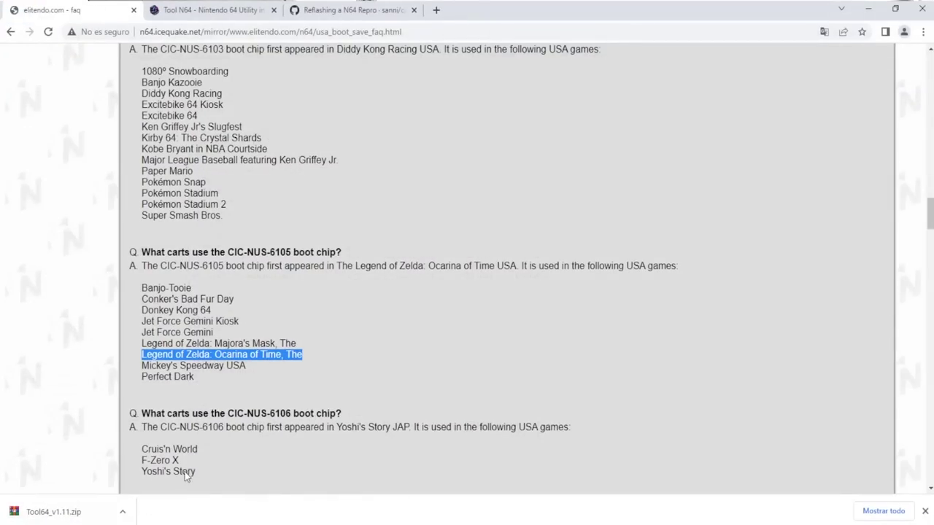
scroll(292, 299, "up", 6)
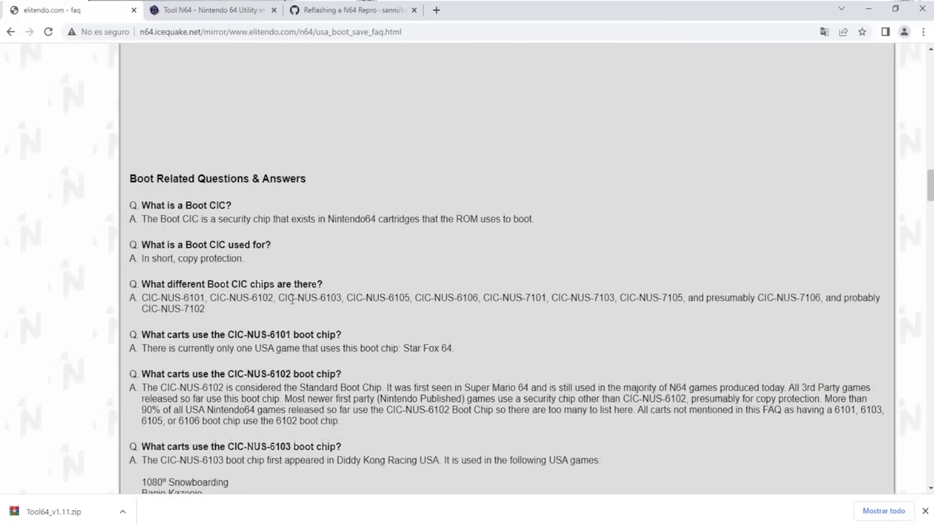
scroll(291, 299, "down", 4)
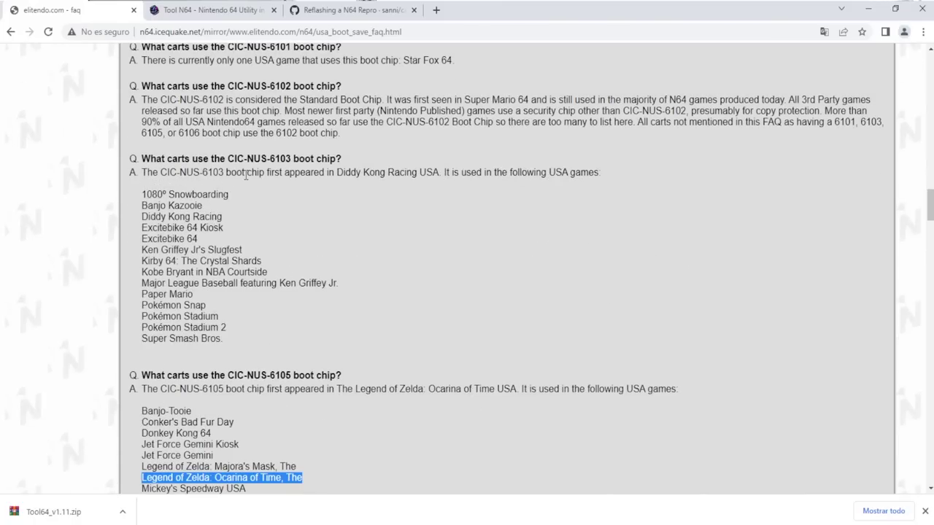
scroll(239, 243, "down", 3)
scroll(240, 244, "up", 4)
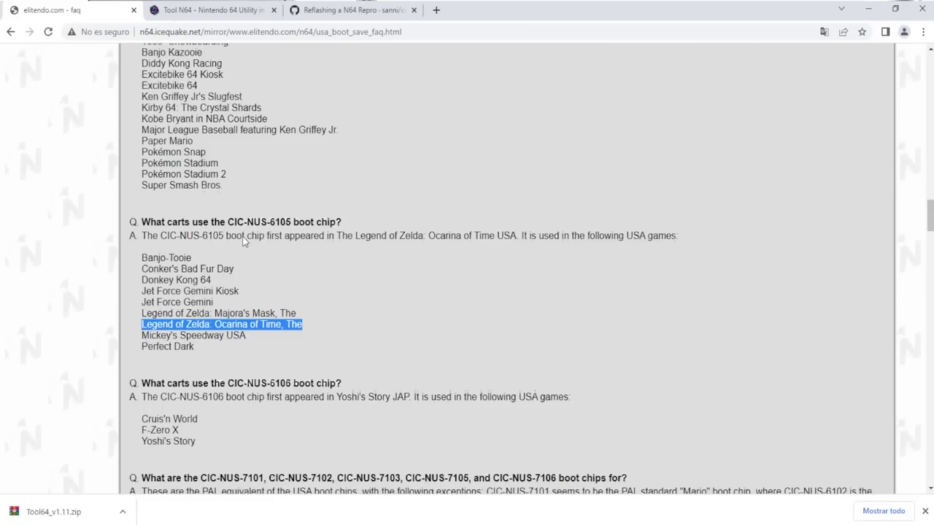
scroll(243, 235, "up", 3)
scroll(241, 235, "down", 5)
scroll(241, 235, "up", 1)
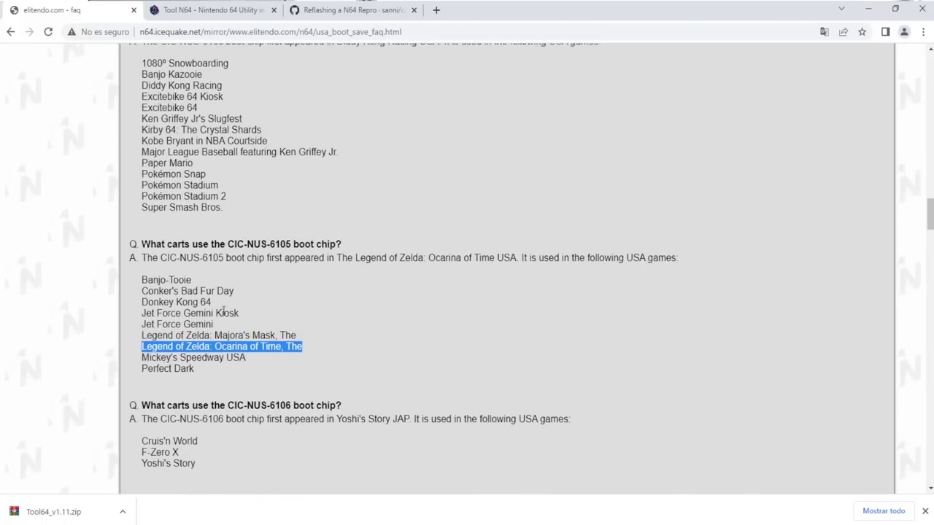
scroll(223, 324, "down", 3)
scroll(206, 310, "up", 3)
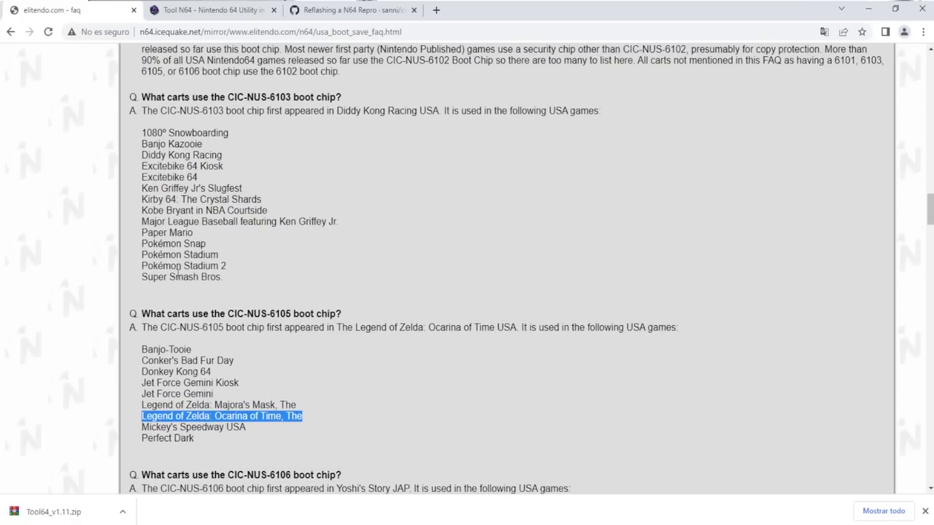
scroll(194, 318, "down", 1)
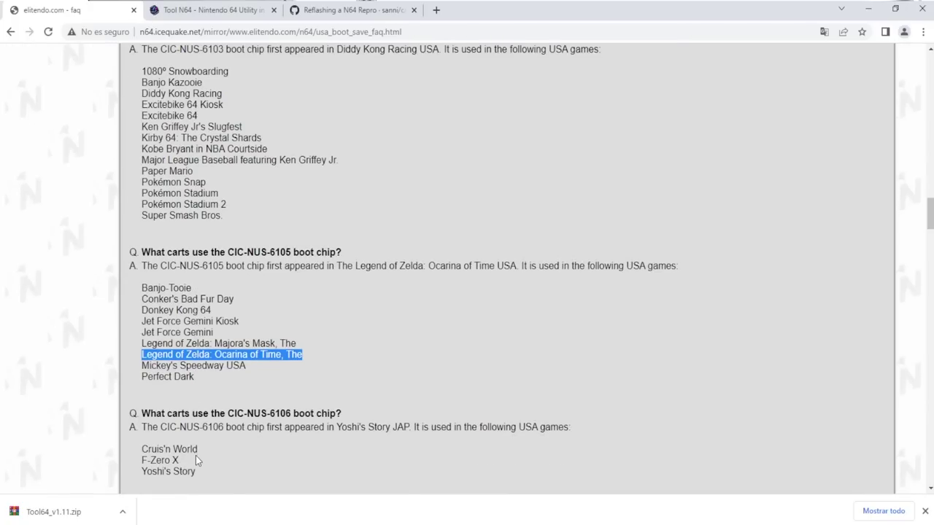
scroll(202, 340, "up", 2)
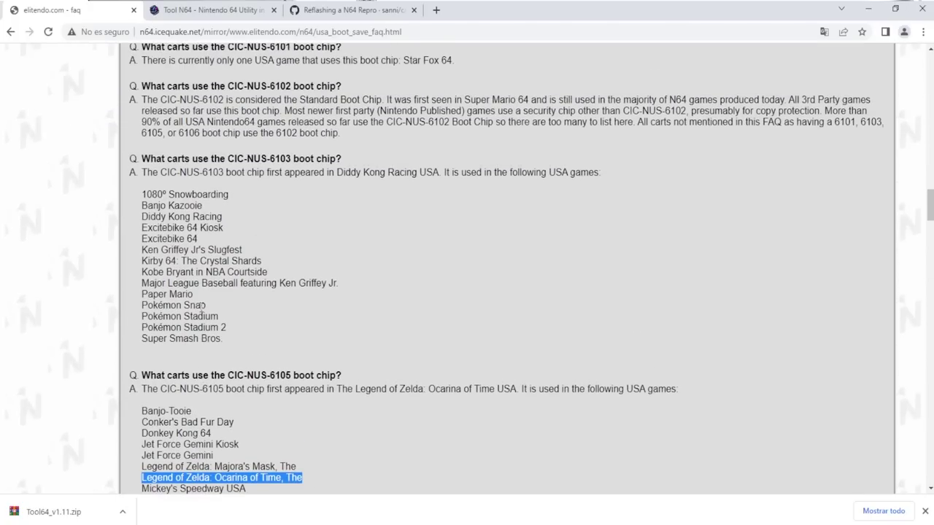
Find and highlight Extreme-G in the FAQ's save-related game lists, and check the 4 Kilobit and 16 Kilobit EEPROM lists
scroll(231, 304, "up", 5)
scroll(232, 299, "down", 1)
scroll(233, 296, "up", 4)
scroll(232, 296, "up", 20)
scroll(233, 296, "down", 8)
scroll(232, 296, "down", 20)
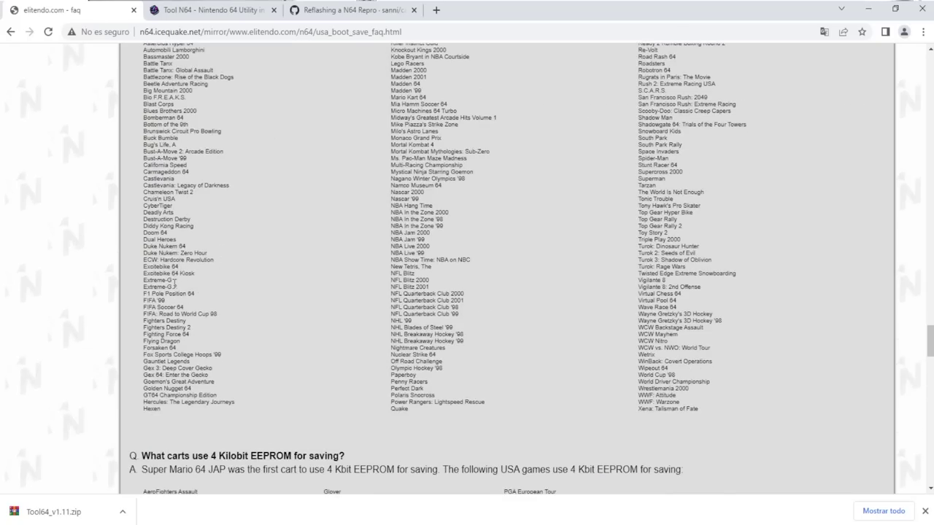
left_click_drag(175, 282, 145, 282)
scroll(190, 167, "down", 5)
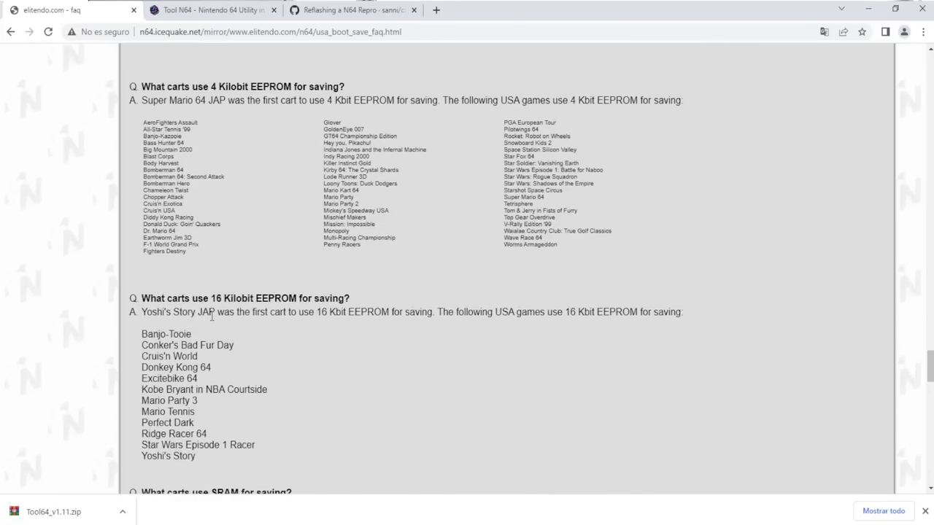
Leave Chrome, locate Extreme-G (U) [!].z64 in the nientiendo 64 folder and copy the file
left_click(871, 9)
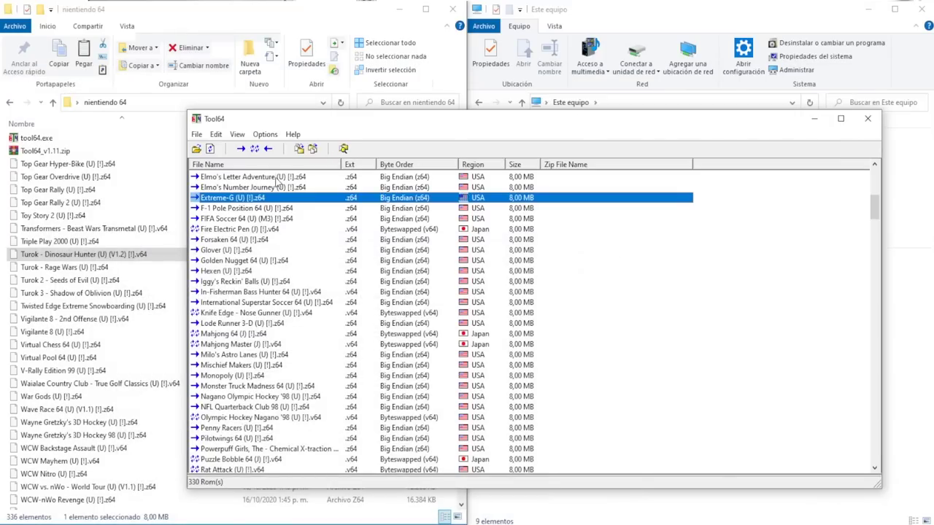
left_click(114, 254)
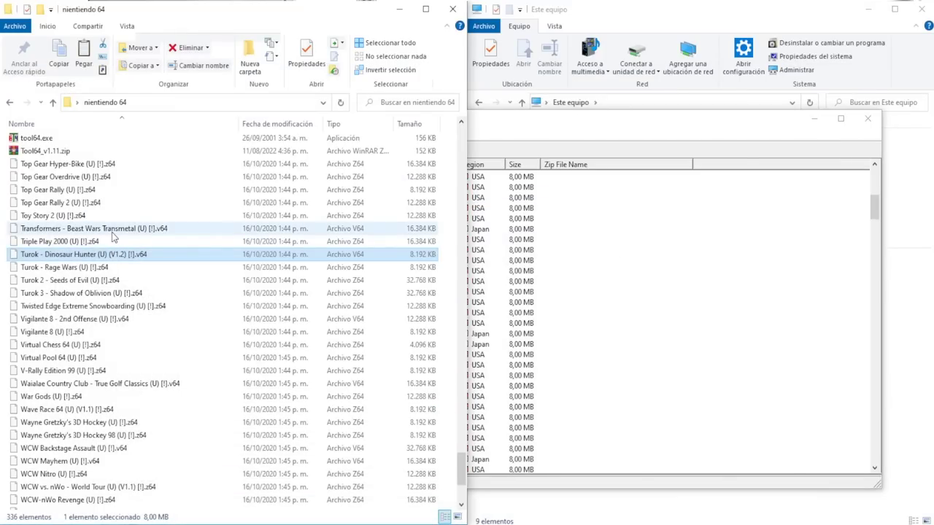
type("ext")
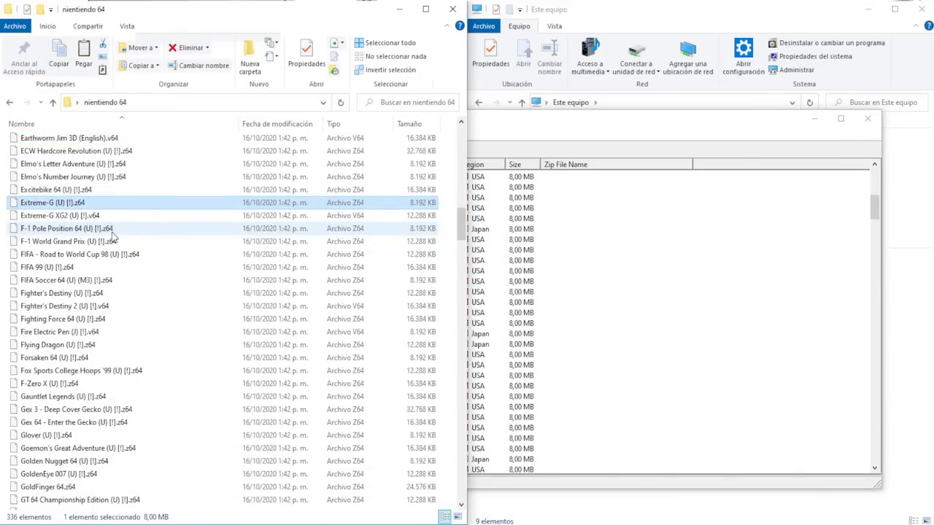
right_click(51, 208)
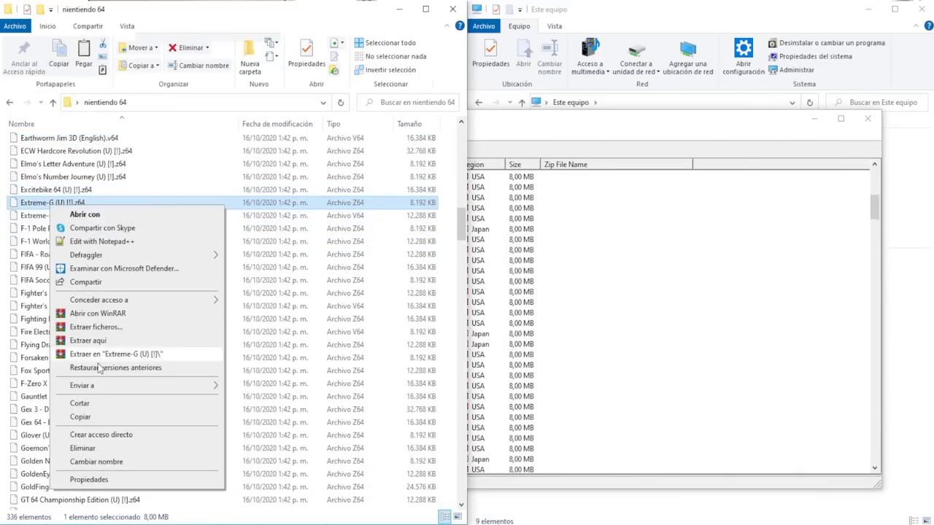
left_click(86, 414)
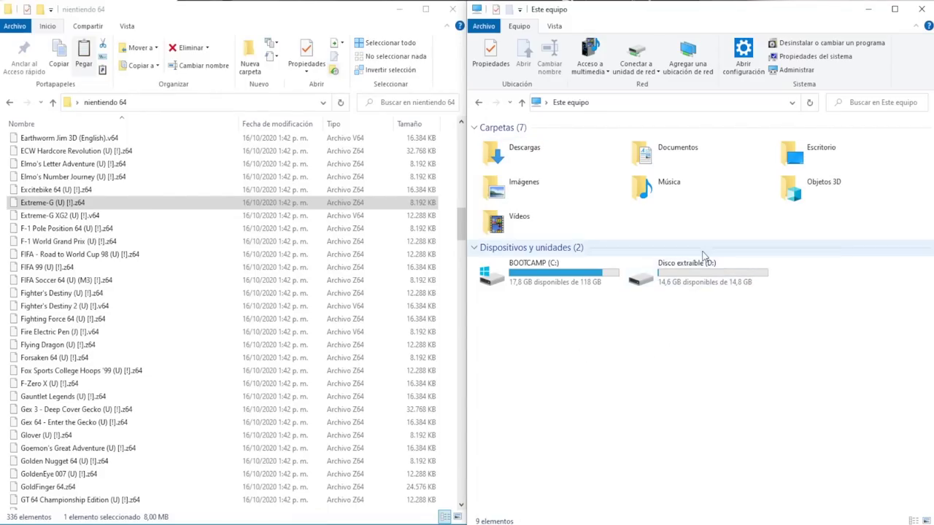
Create a folder named rom64 on the removable disk (D:) and open it
double_click(693, 284)
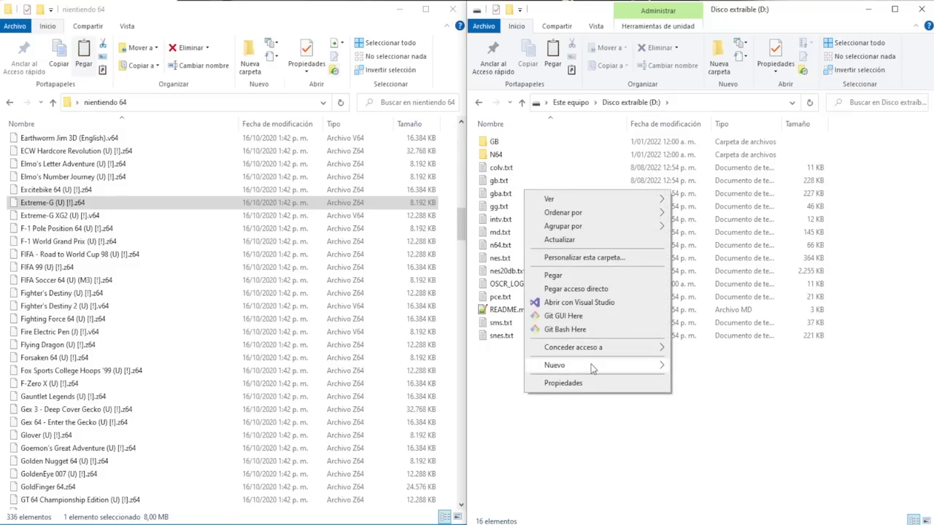
mouse_move(666, 364)
left_click(696, 367)
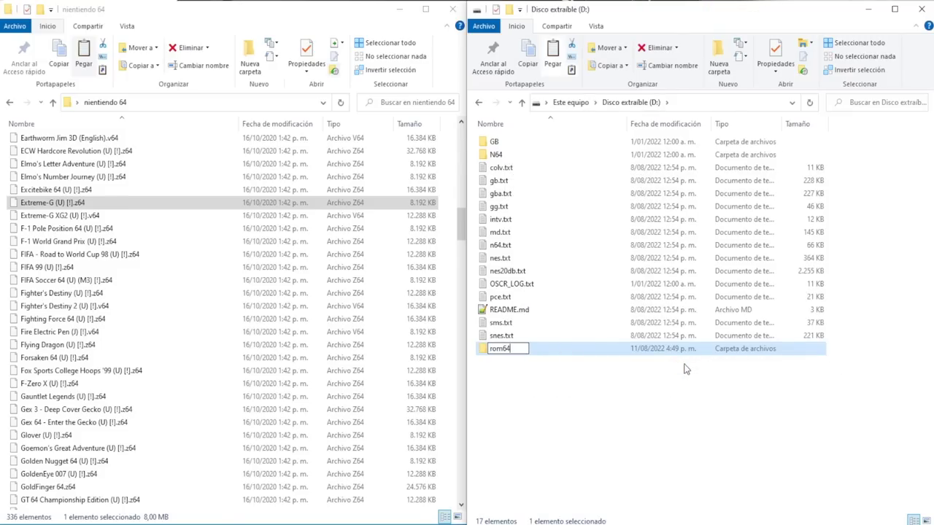
double_click(533, 356)
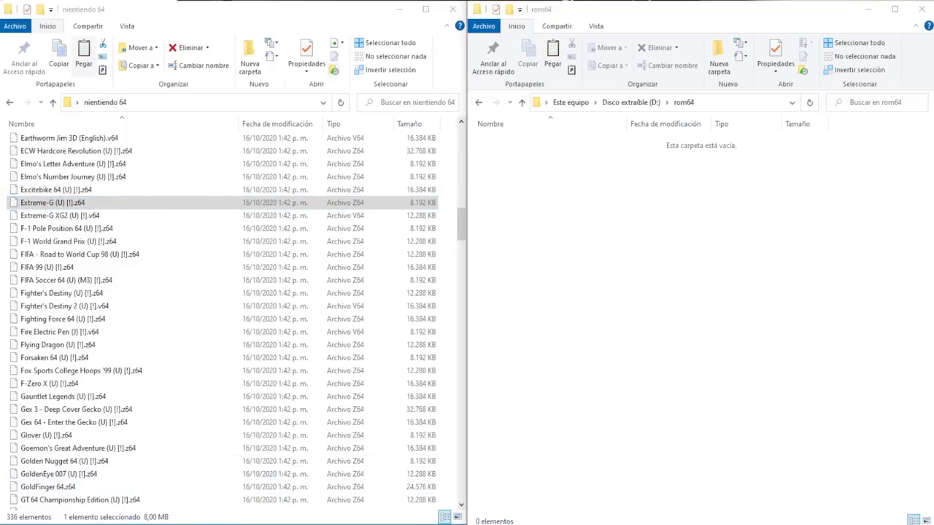
Copy Extreme-G (U) [!].z64 from the nientiendo 64 folder into the rom64 folder on the removable disk
left_click(242, 30)
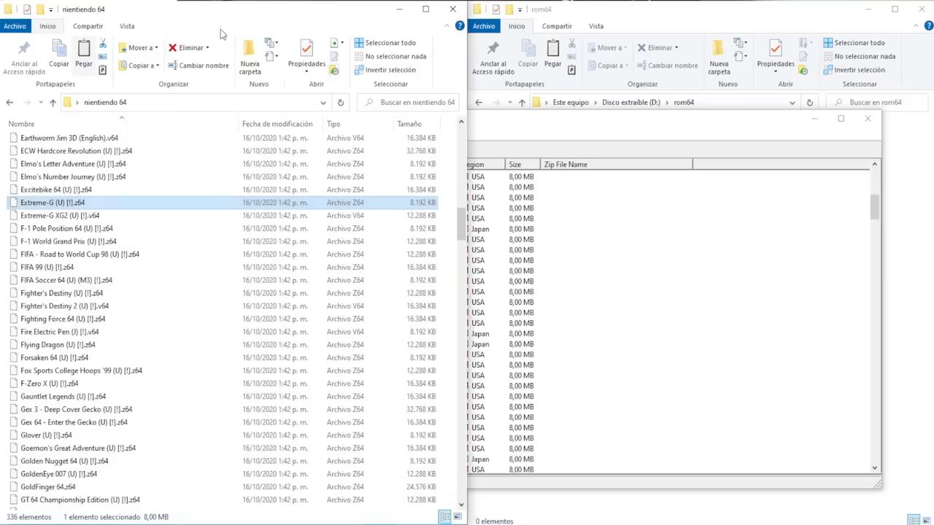
right_click(61, 205)
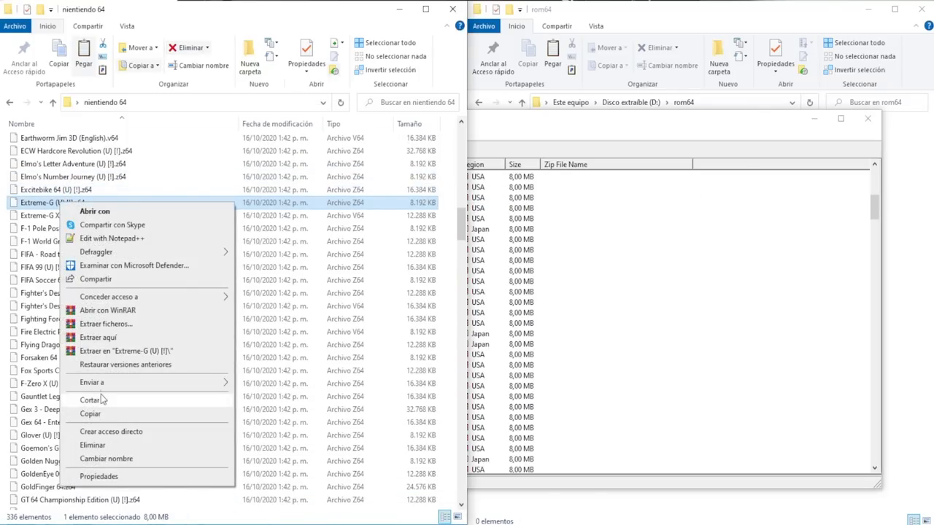
left_click(103, 415)
left_click(676, 14)
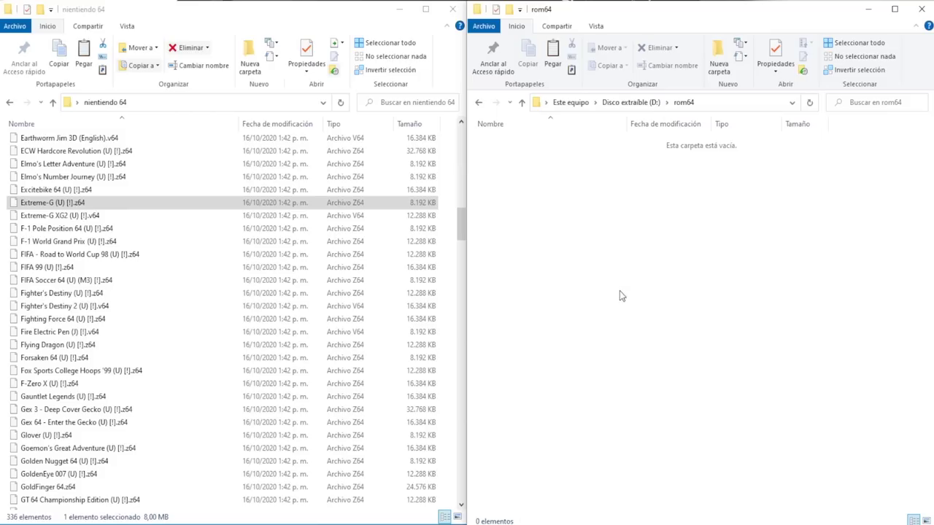
right_click(558, 238)
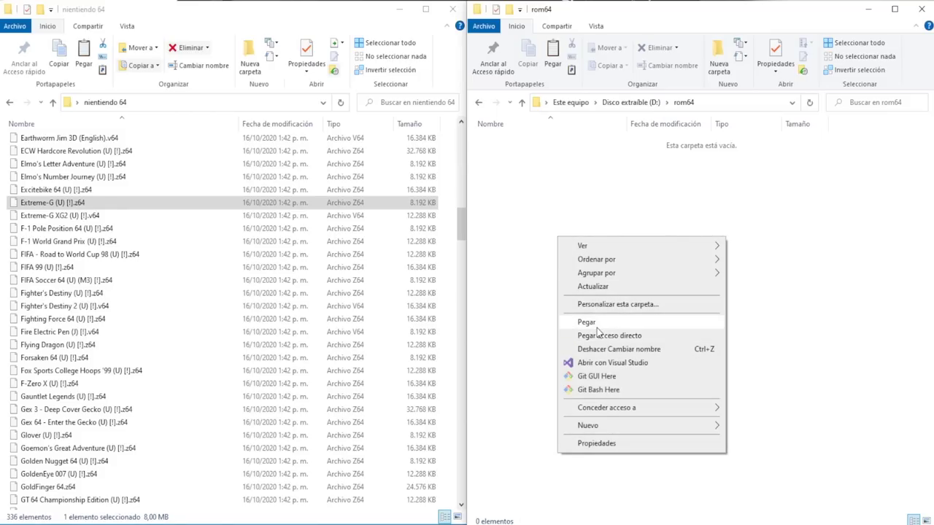
left_click(596, 328)
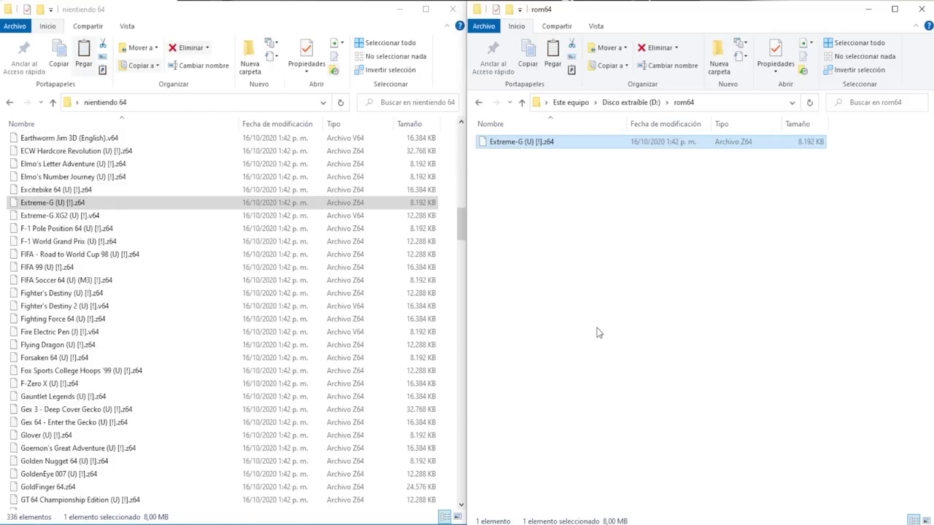
Return to Este equipo and eject the removable disk (D:)
left_click(522, 104)
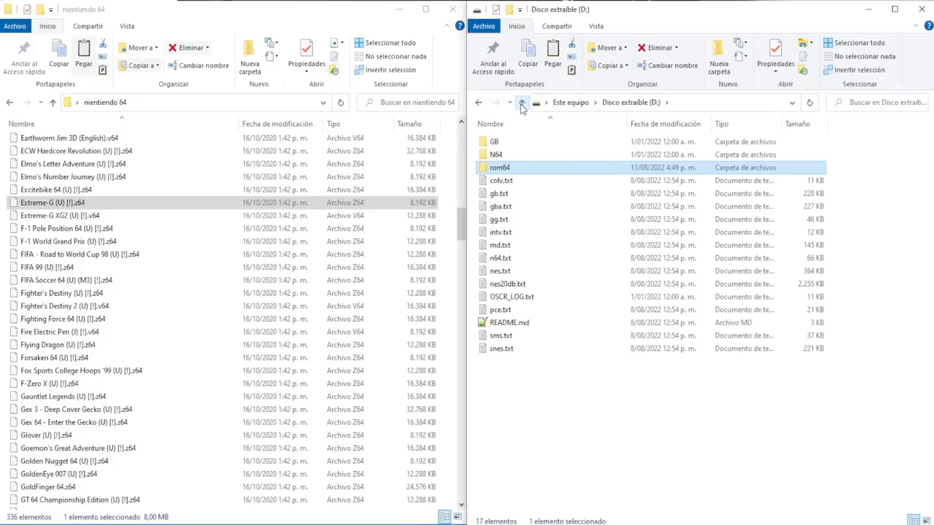
left_click(523, 104)
right_click(708, 282)
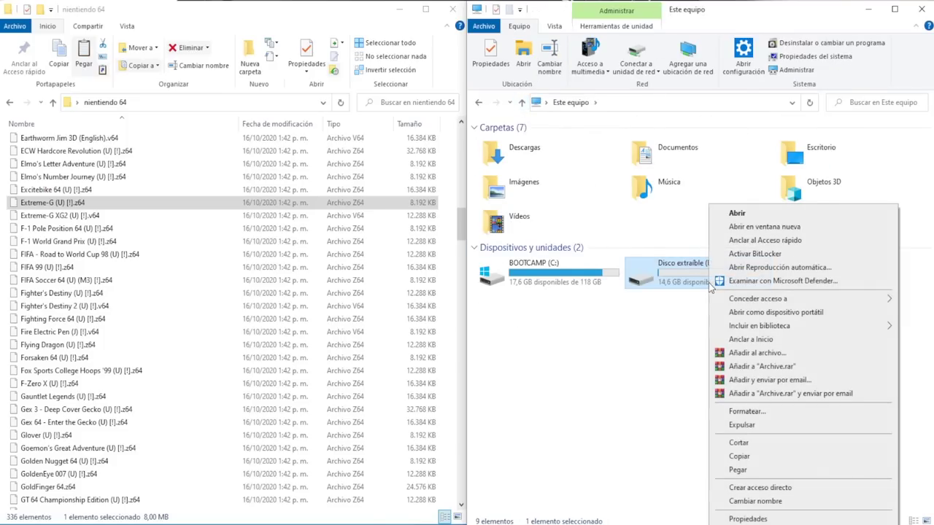
left_click(757, 427)
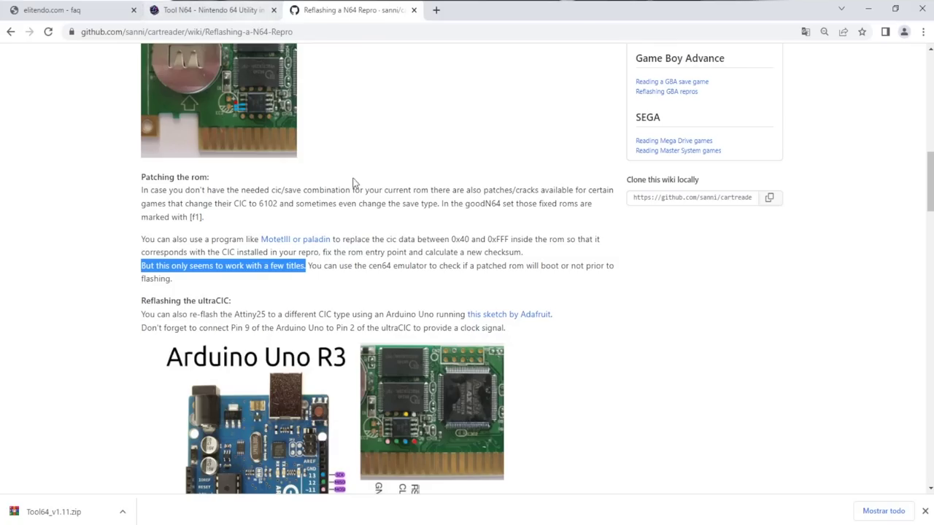
Go back to the beginning of the Reflashing a N64 Repro wiki page in Chrome
scroll(376, 213, "up", 20)
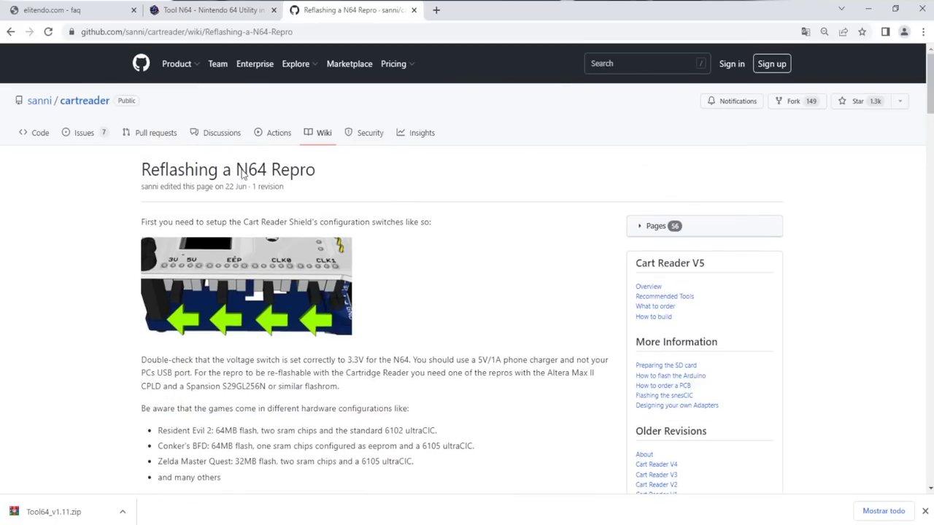